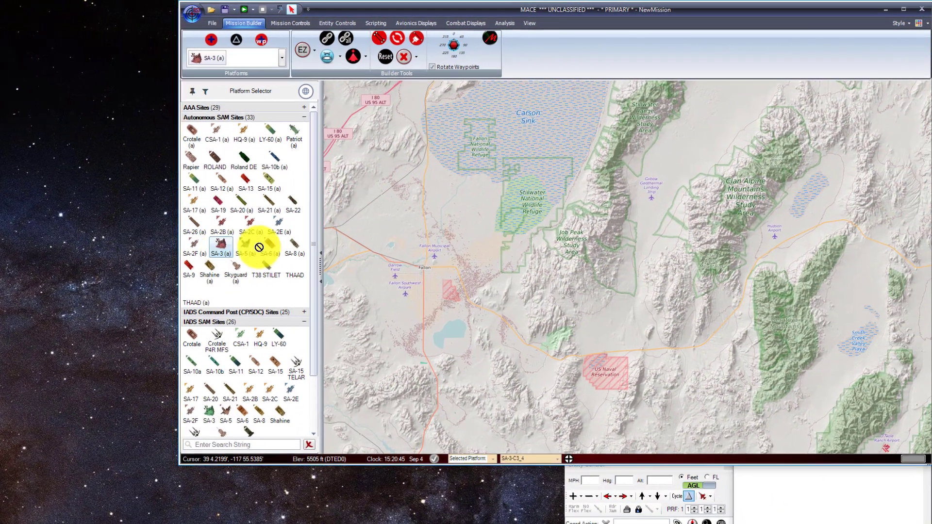
- Drag an SA-3 (a) site onto the mission map east of Fallon
drag(258, 248, 627, 294)
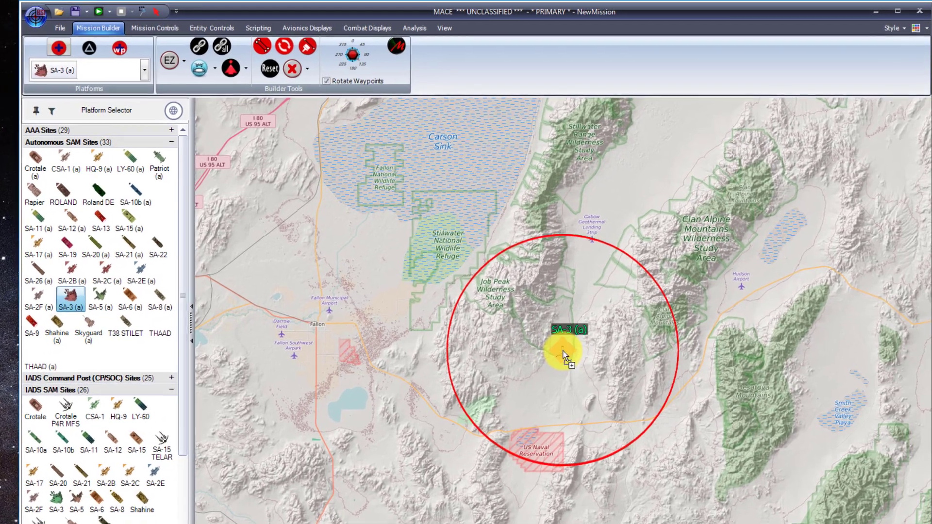
- Drop the SA-3 (a) site east of Fallon and turn off 2525D aggregate symbols
drag(563, 356, 563, 357)
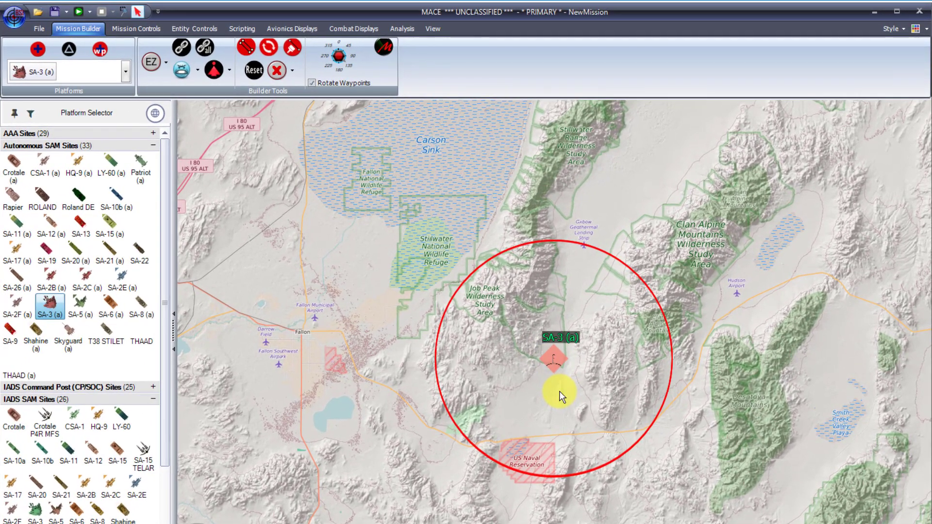
click(431, 28)
click(354, 54)
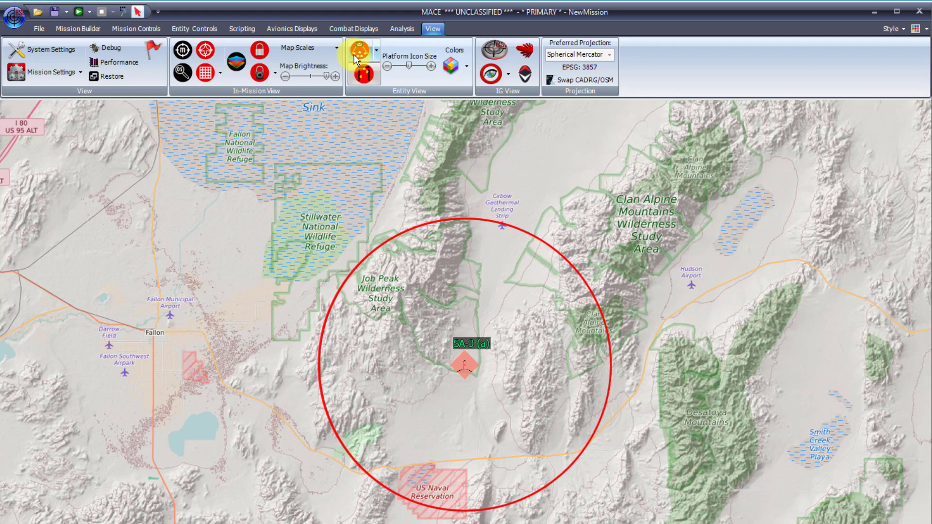
- Zoom in on the SA-3 site until its six linked units appear separately
click(124, 12)
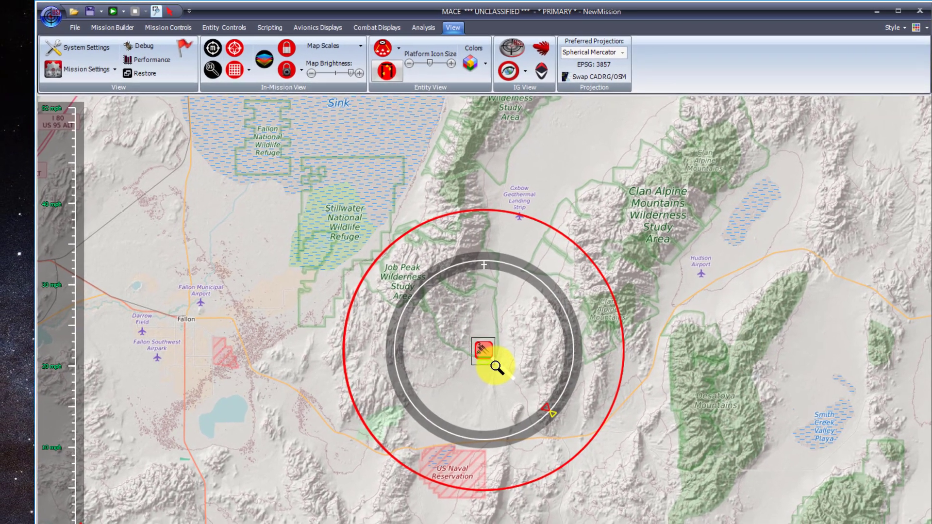
click(458, 360)
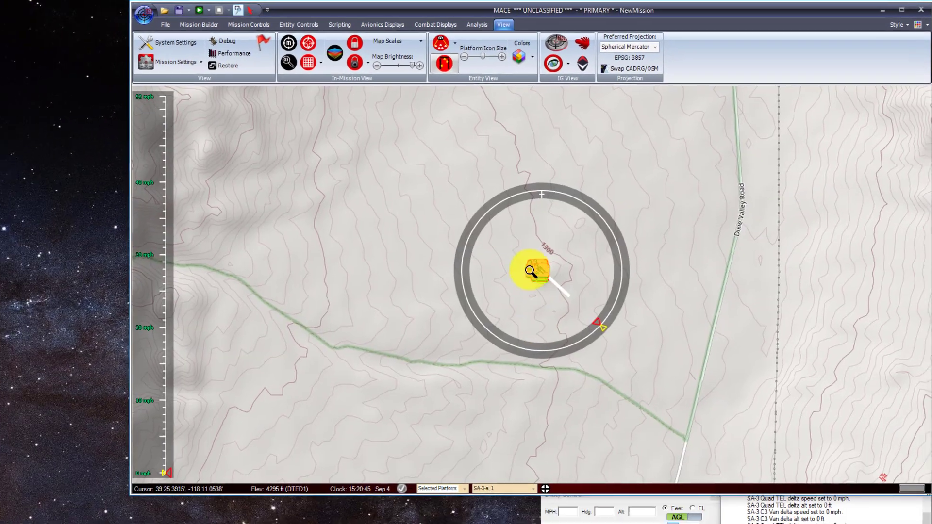
click(536, 273)
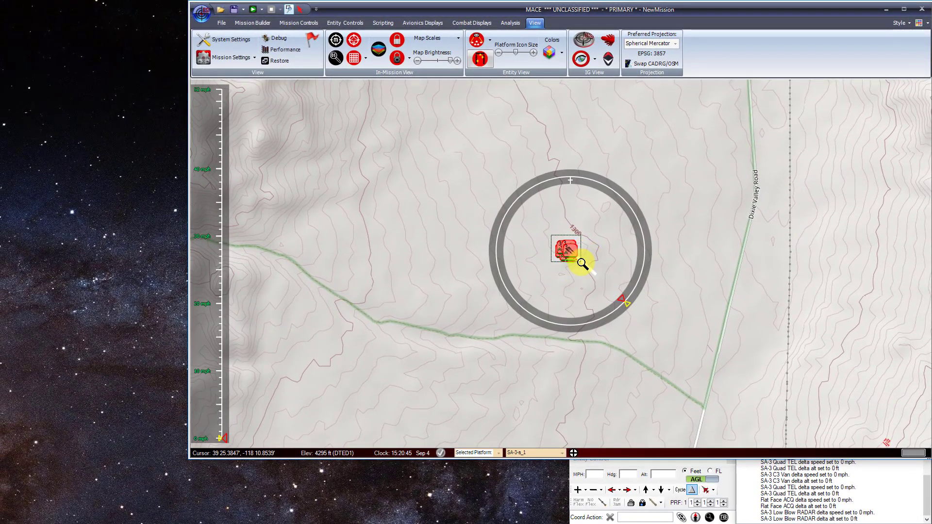
click(582, 264)
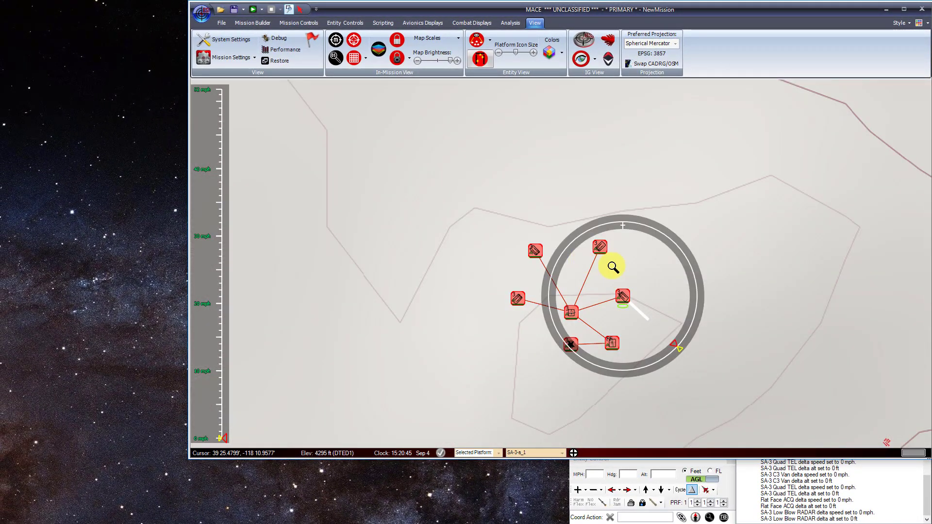
- Open Properties and inspect the SA-3-a_5 launcher, SA-3_7 radar, SA-3-C3_4 van and FltFcACQ_6 radar
right_click(537, 248)
click(556, 252)
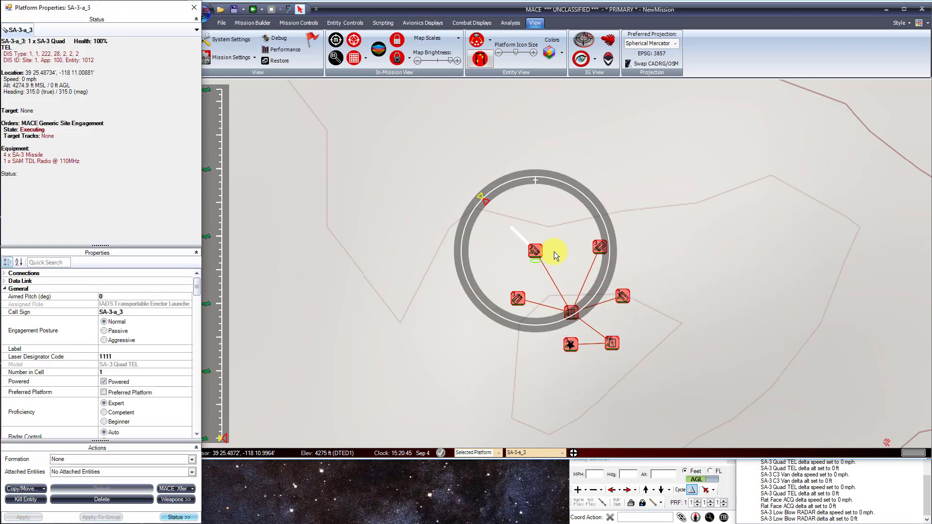
click(522, 301)
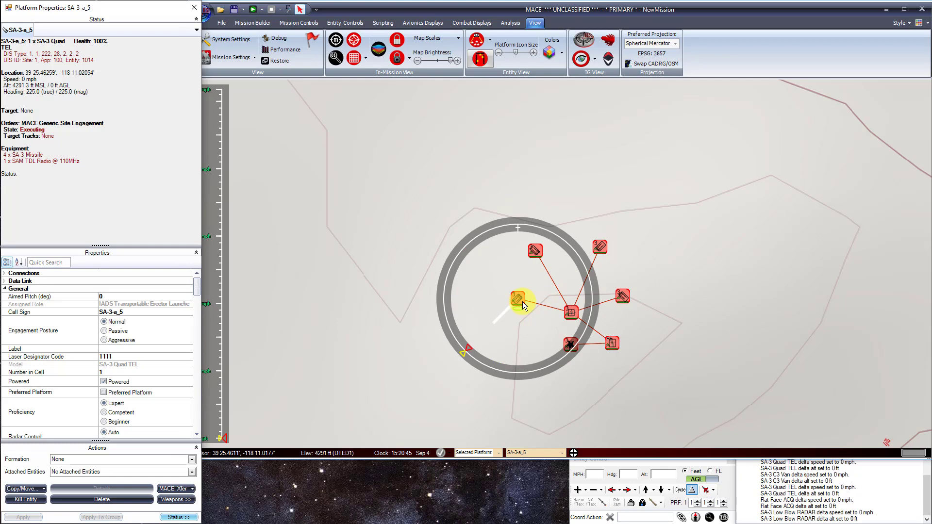
click(572, 313)
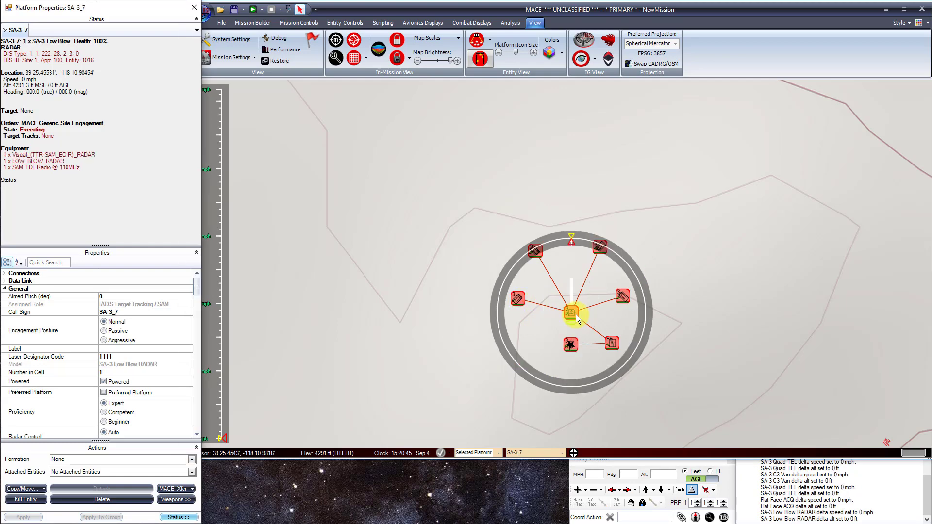
click(571, 345)
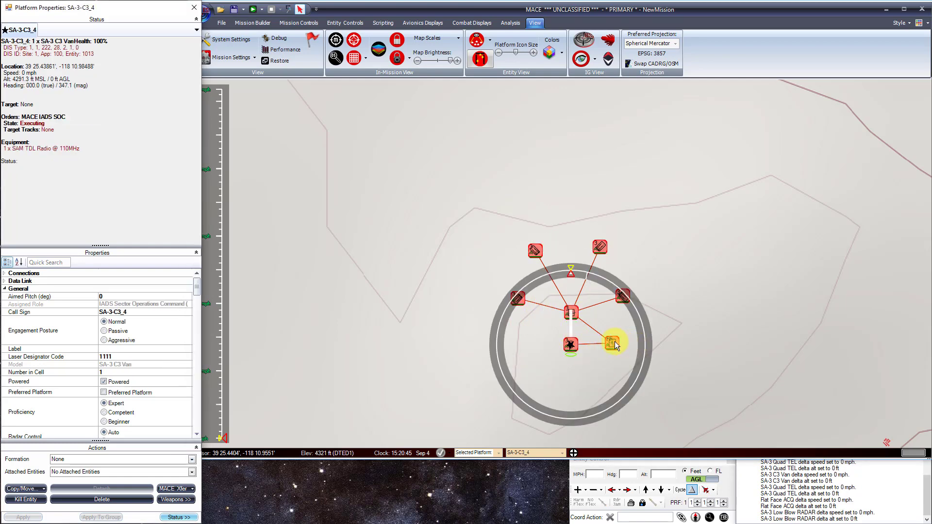
click(616, 339)
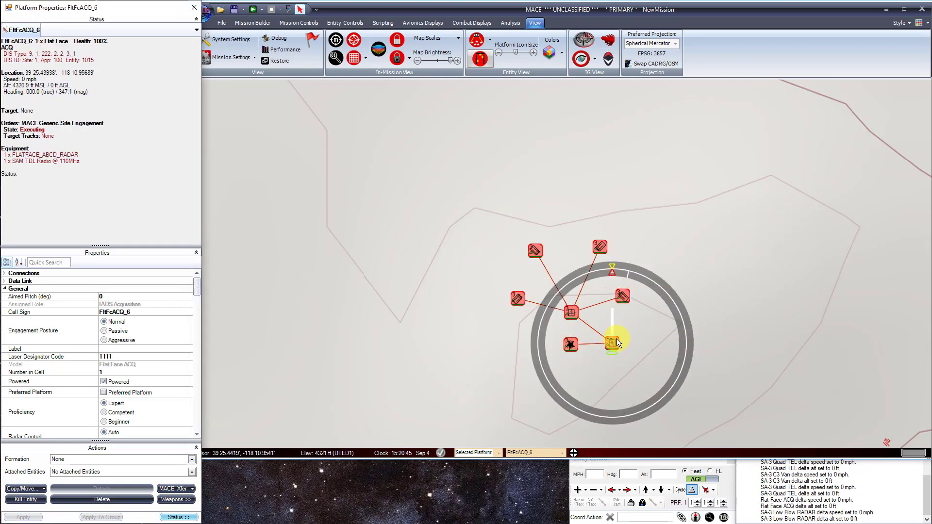
- Turn aggregate symbols back on and review each unit's tab in Platform Properties
click(476, 40)
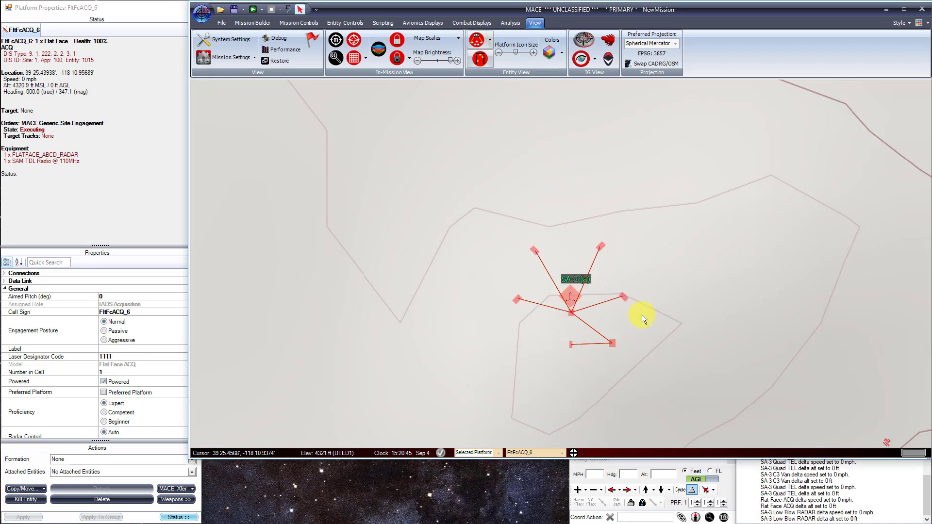
click(574, 298)
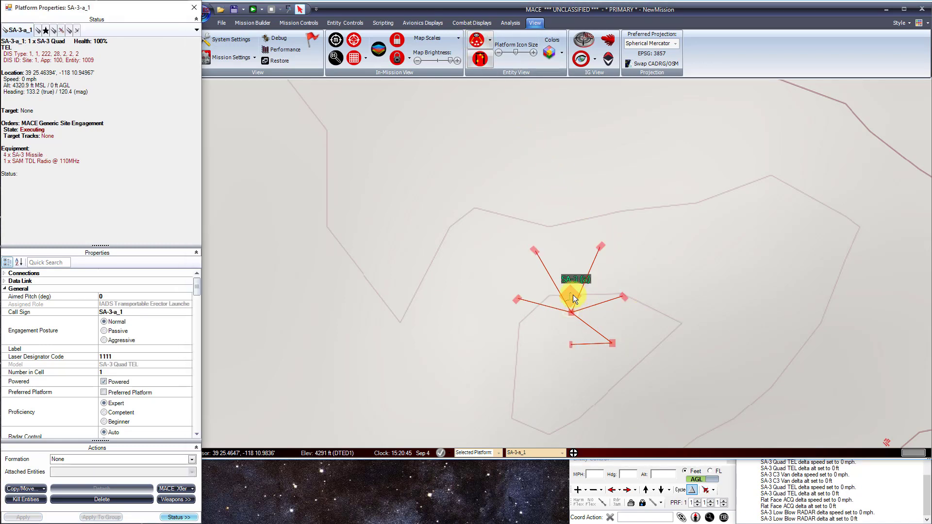
click(61, 31)
click(54, 32)
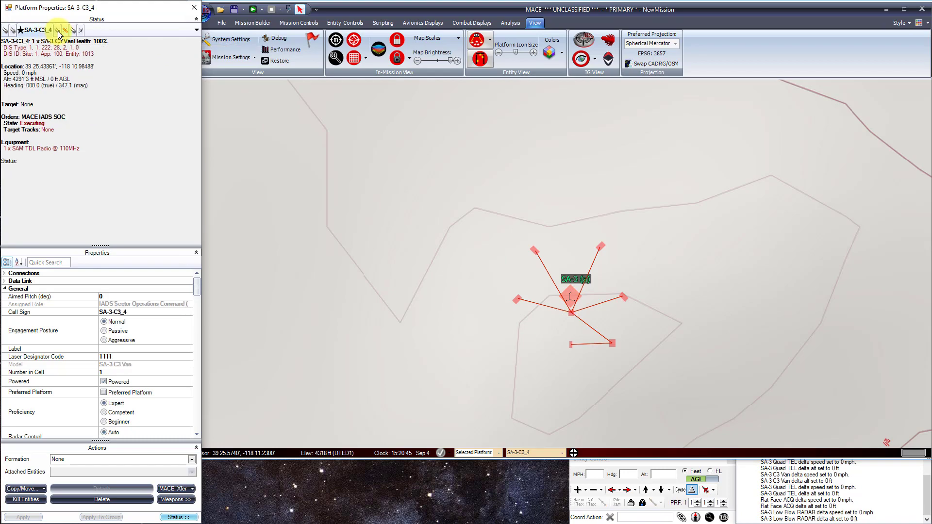
click(64, 32)
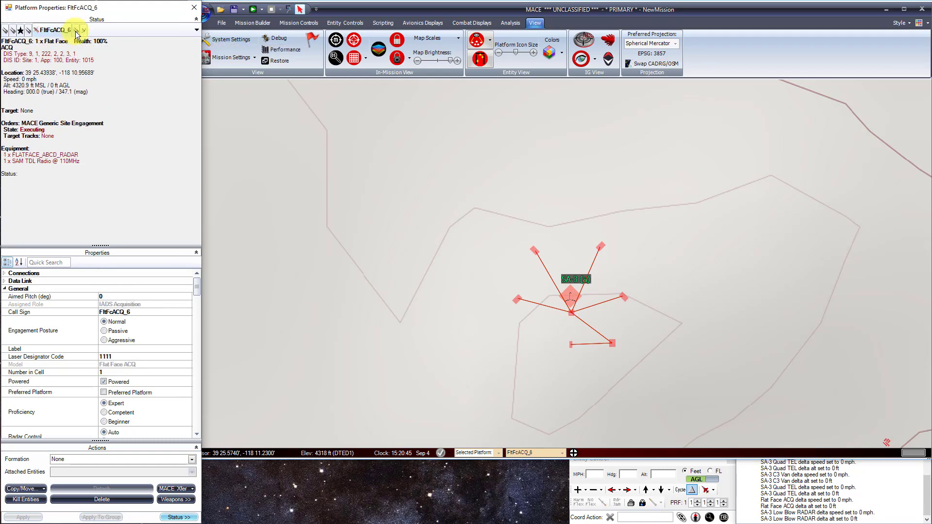
click(68, 31)
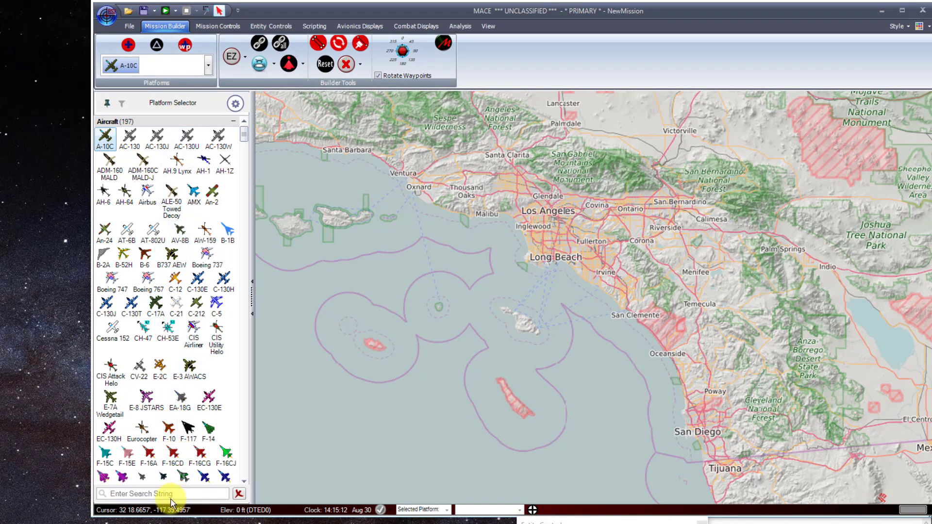
- Filter the platform list to IADS, collapse all categories, and expand Autonomous SAM Sites
click(143, 494)
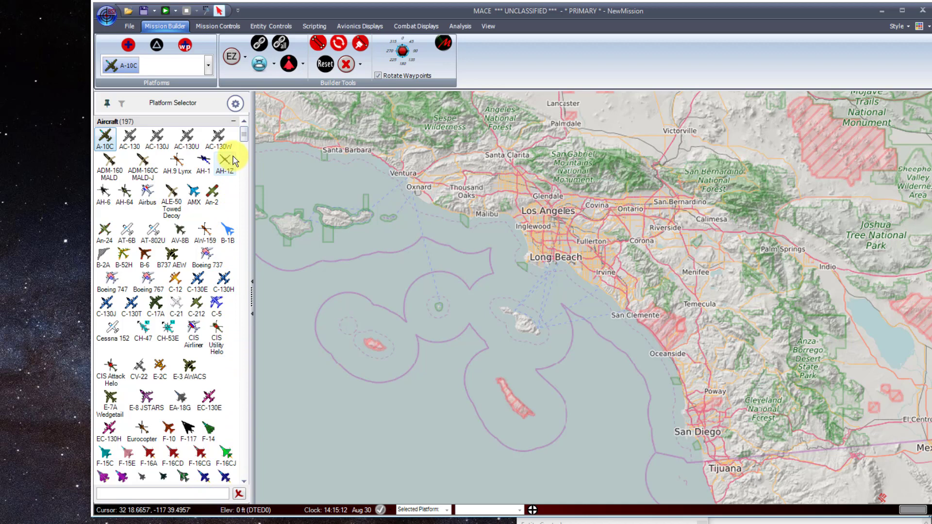
click(235, 105)
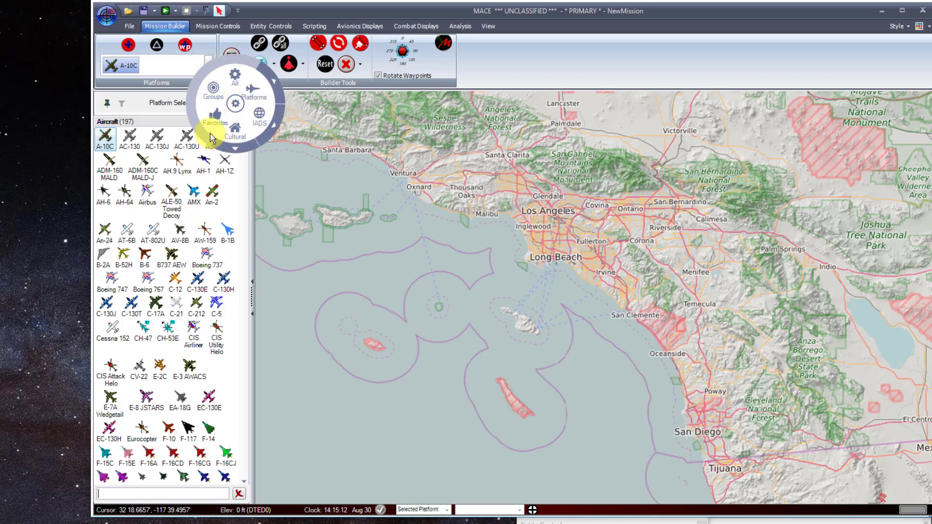
click(257, 121)
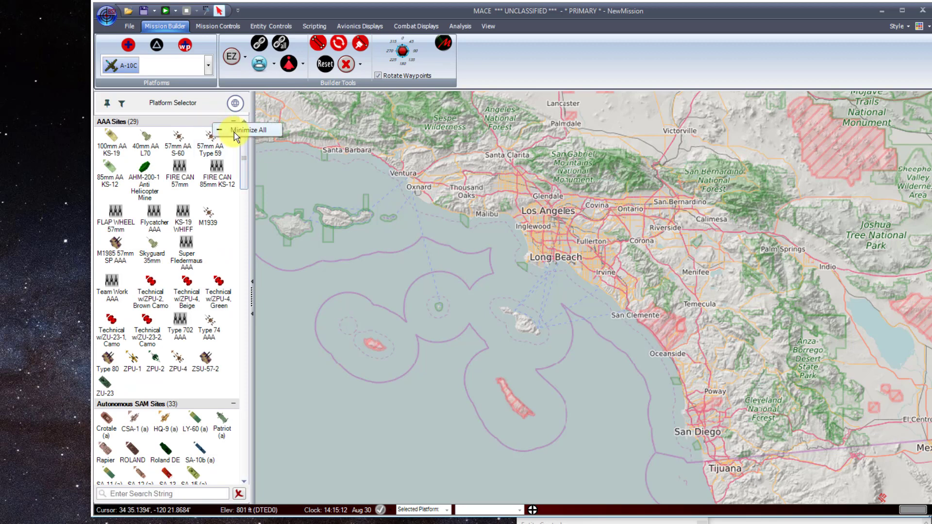
click(234, 132)
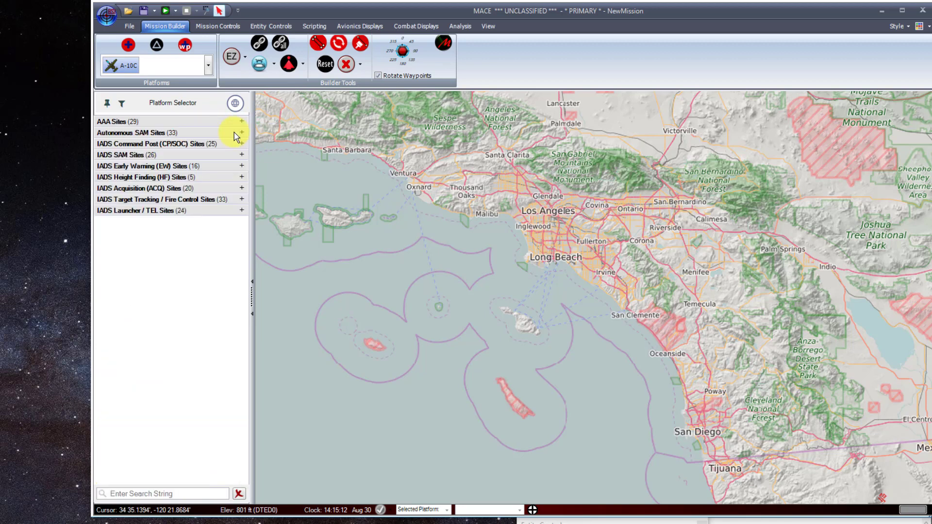
click(236, 104)
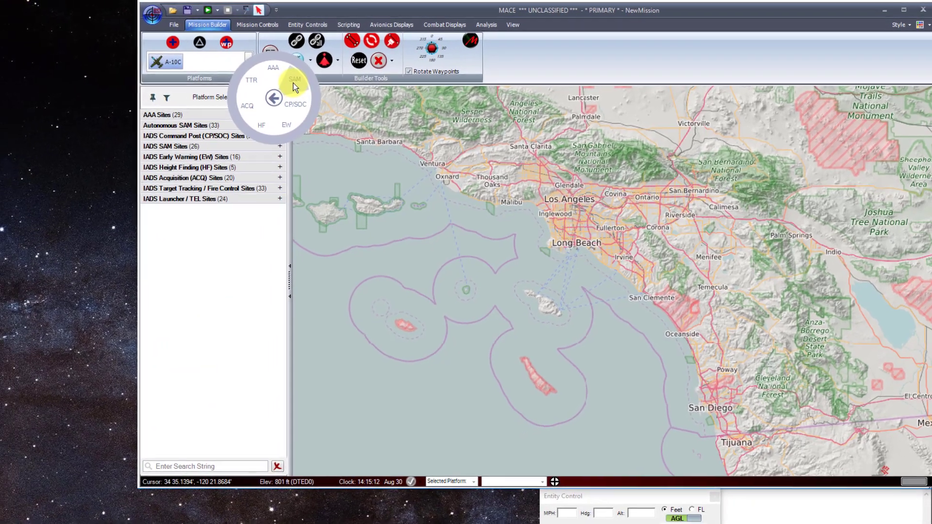
click(254, 90)
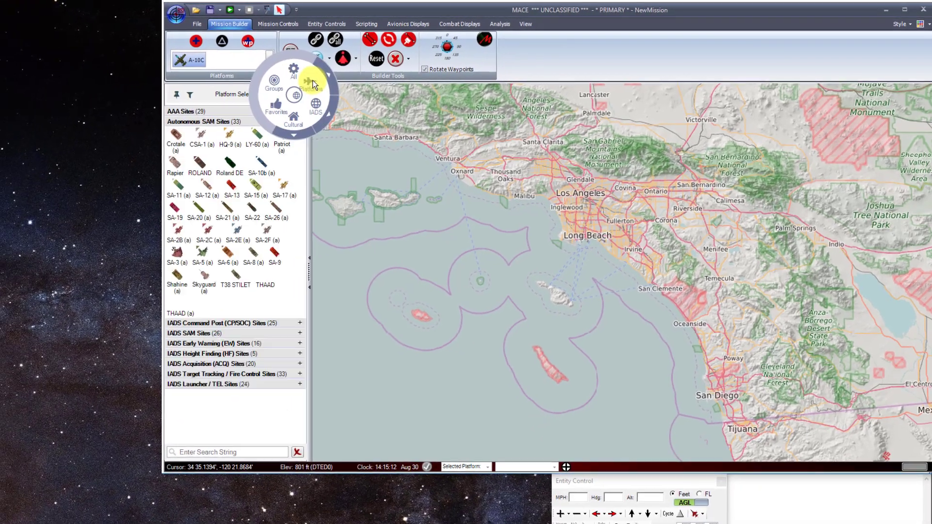
click(312, 83)
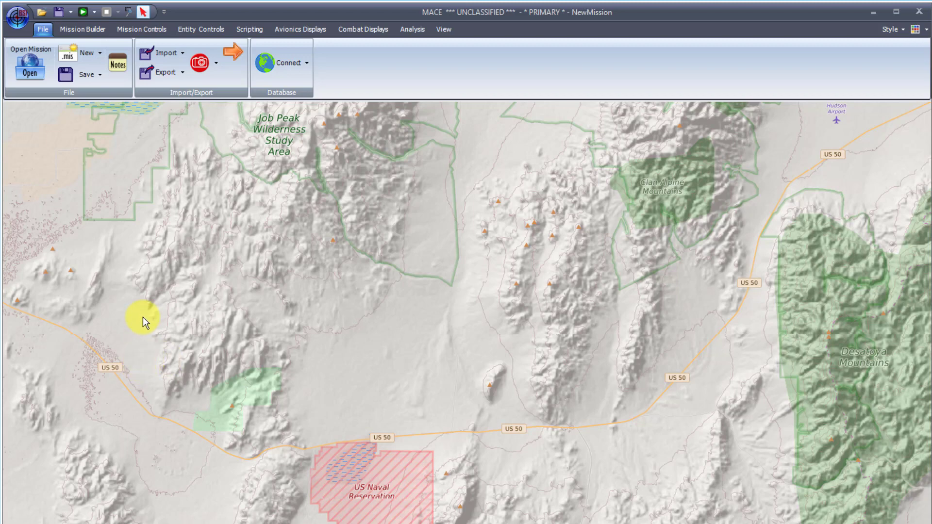
- Generate a 20-site EZ IADS from the Mission Builder's EZ options
click(92, 28)
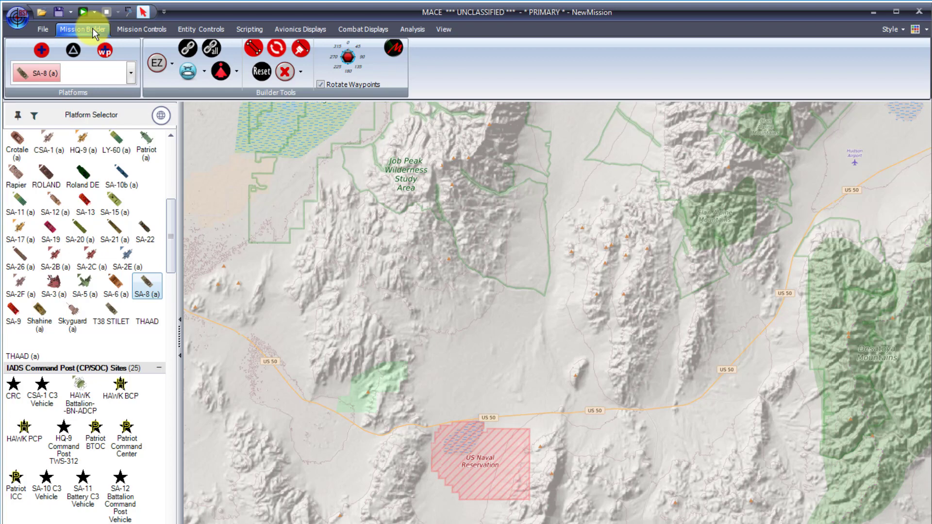
click(167, 64)
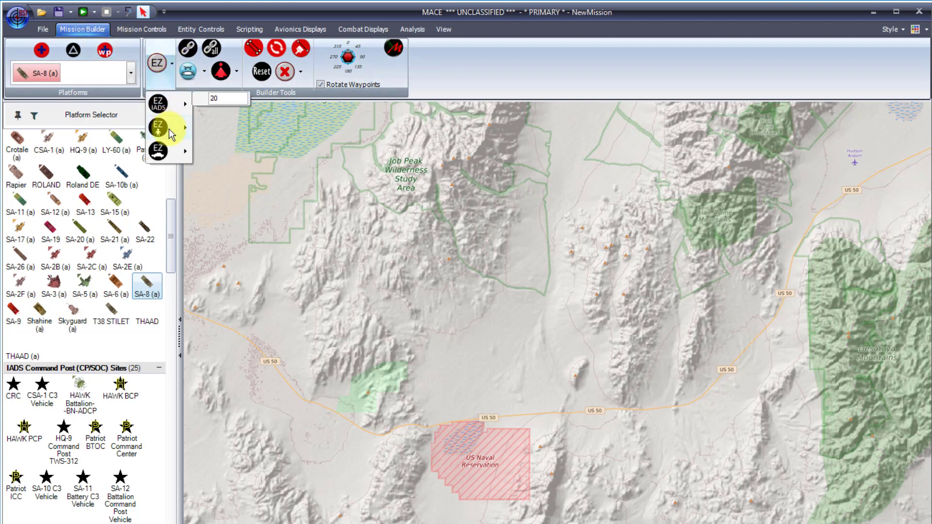
mouse_move(169, 130)
mouse_move(167, 153)
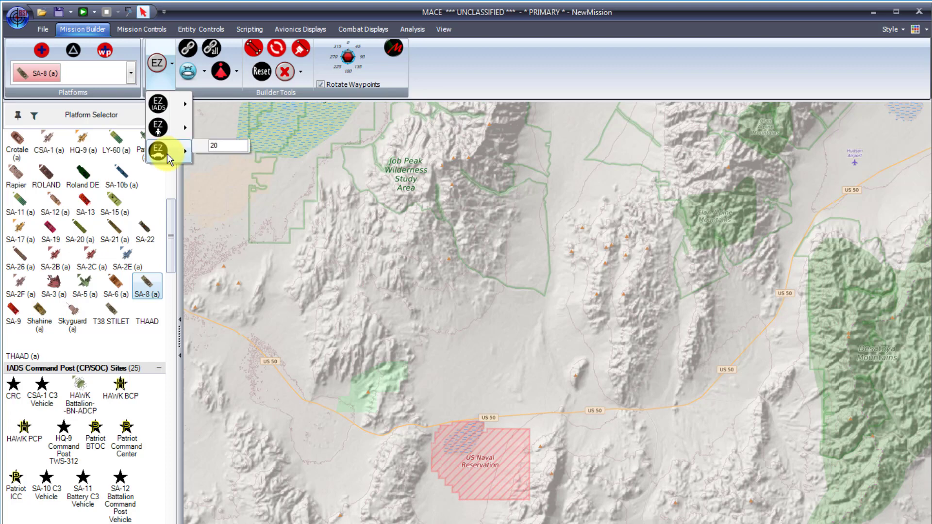
mouse_move(170, 105)
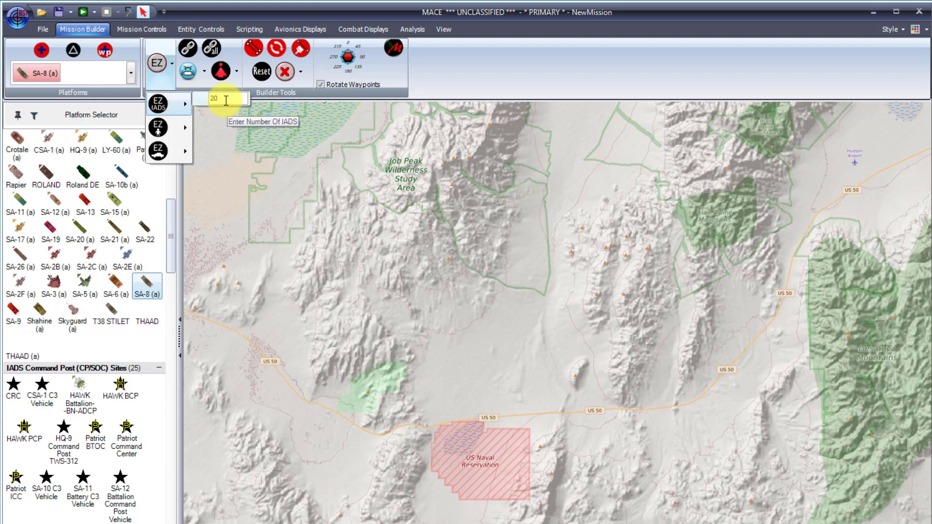
double_click(210, 98)
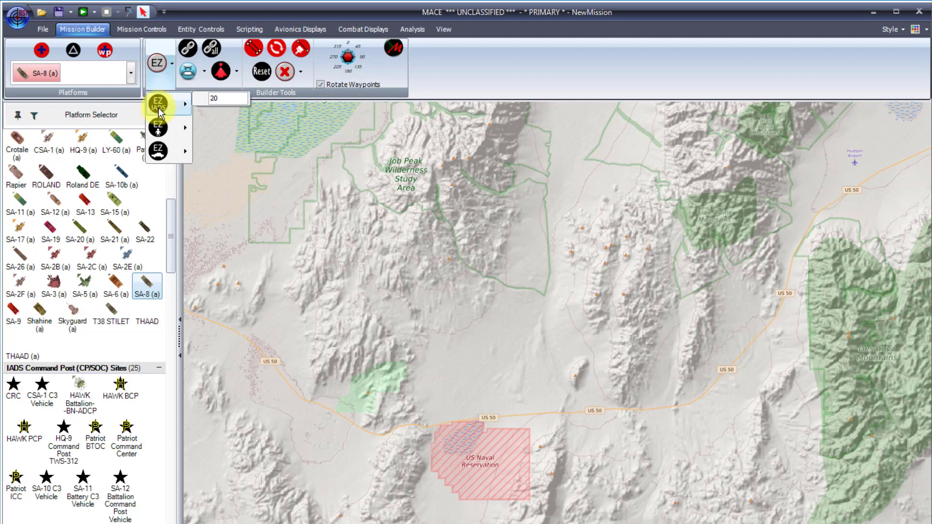
click(159, 105)
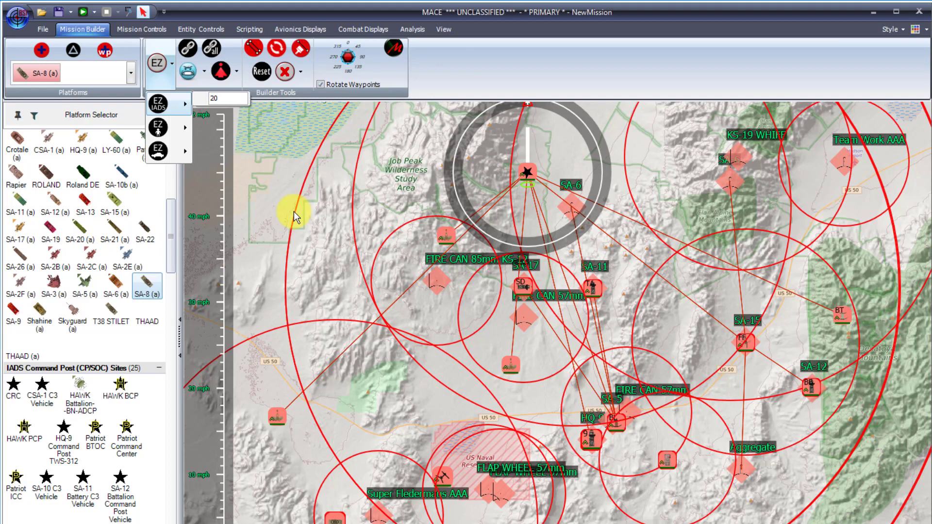
- Switch the platform list to IADS and place a SOC command post on the map
click(496, 87)
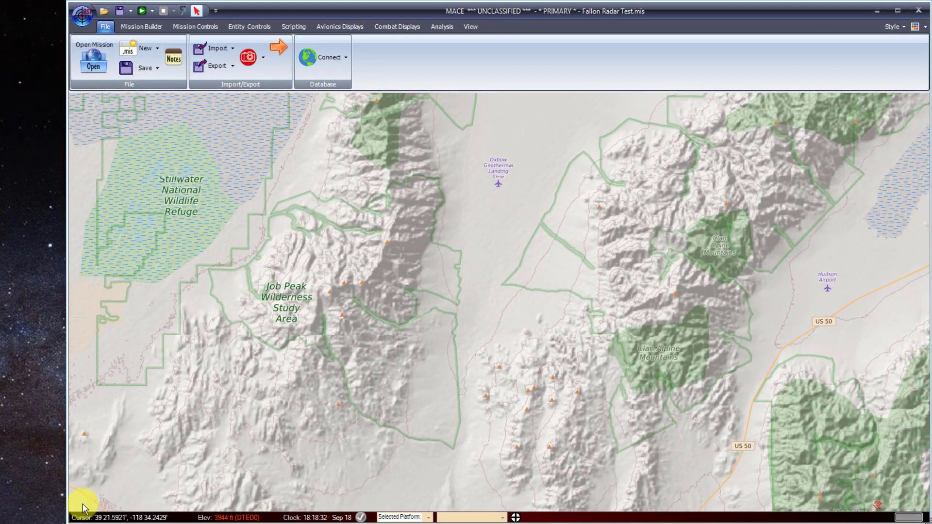
click(141, 26)
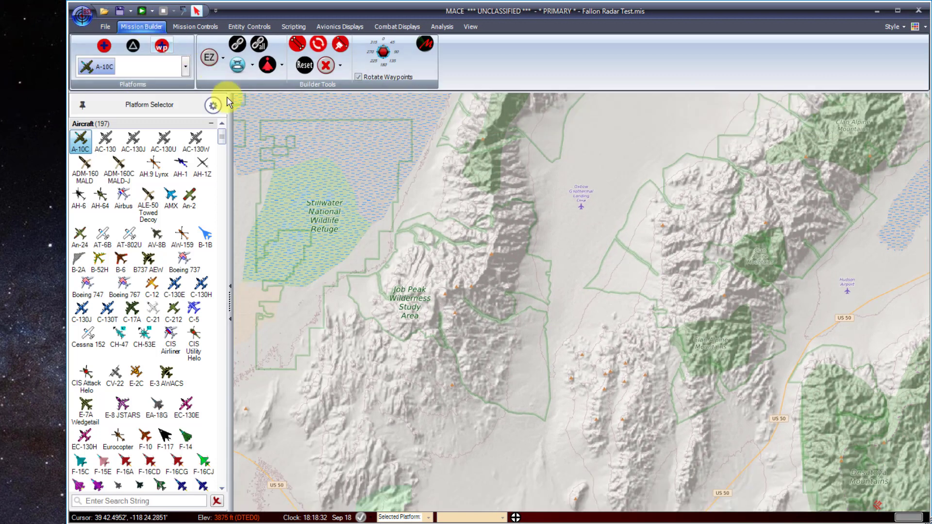
click(217, 106)
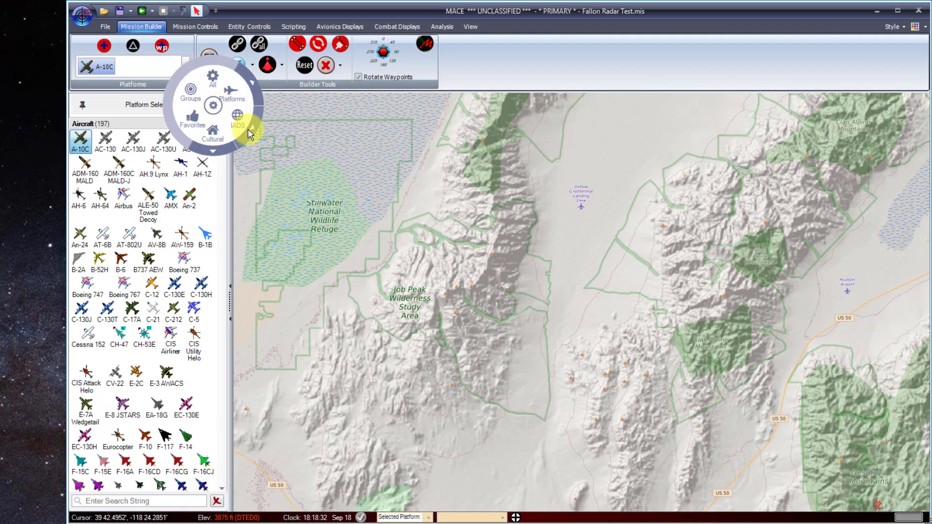
click(249, 128)
click(235, 112)
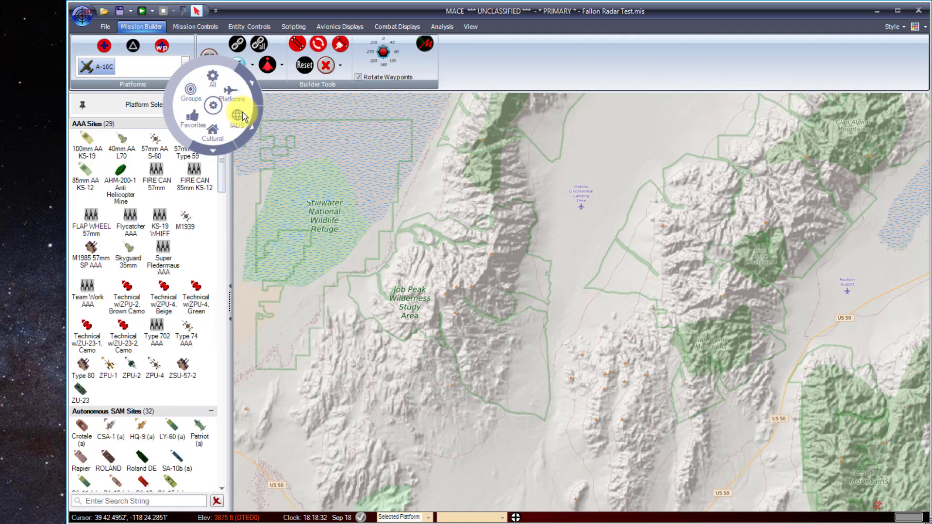
click(177, 393)
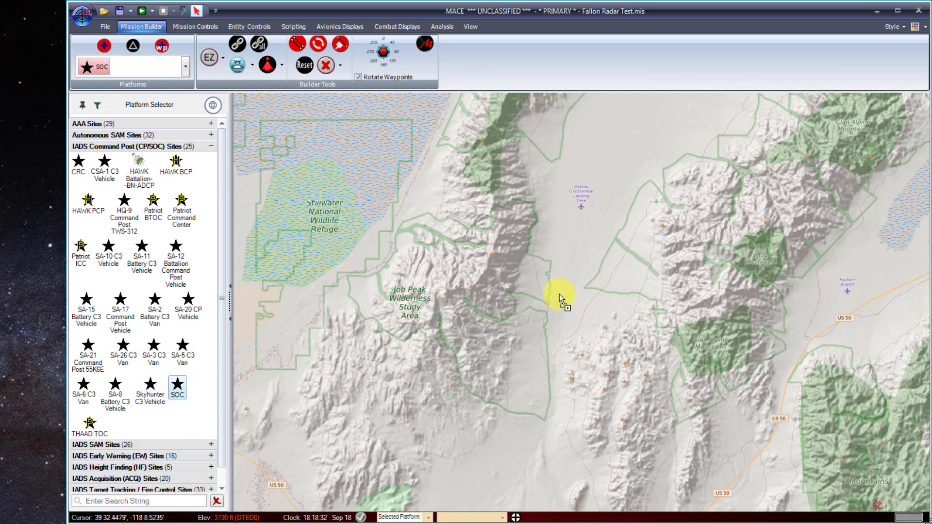
click(572, 293)
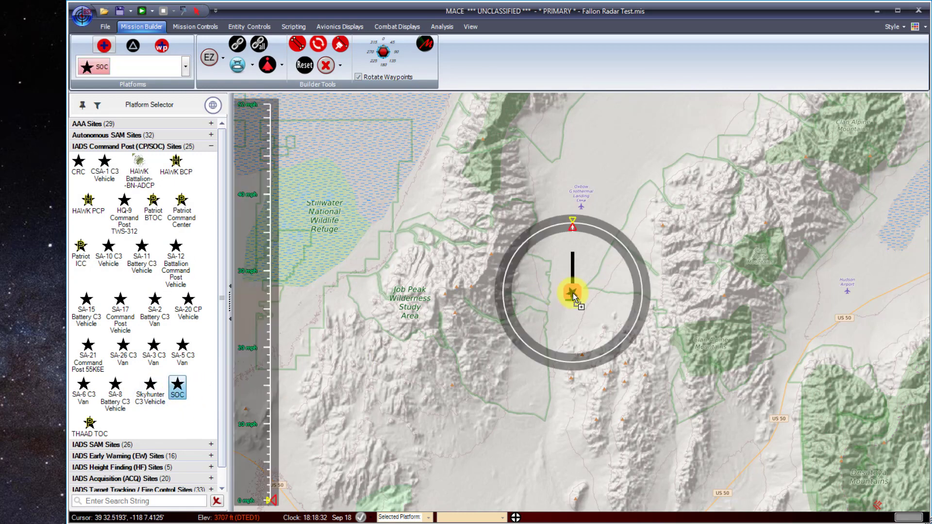
- Place a Tall King EW radar west of the SOC and snap it to the high point within 1 NM
click(212, 147)
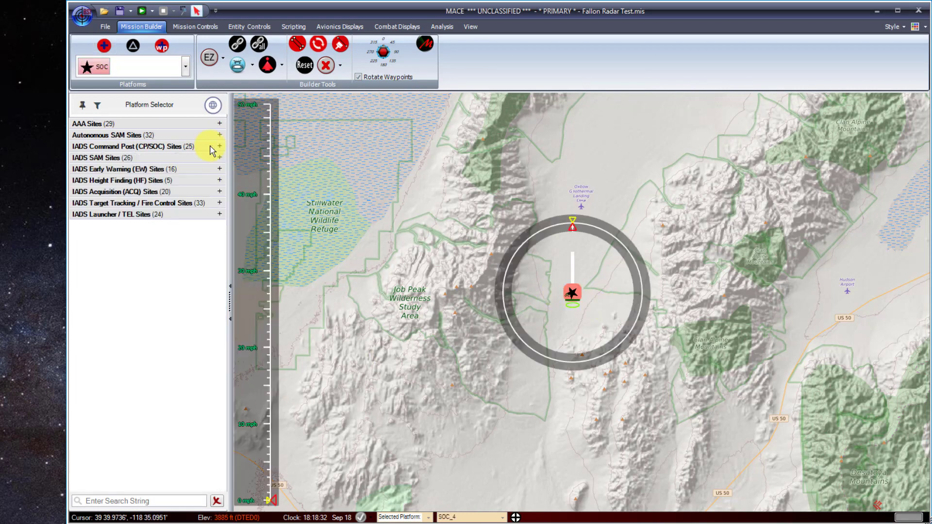
click(219, 169)
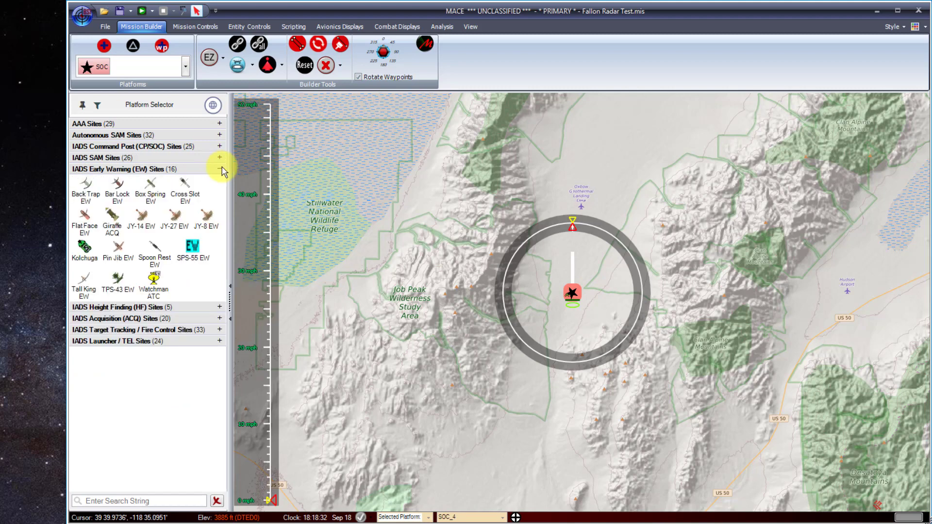
click(84, 284)
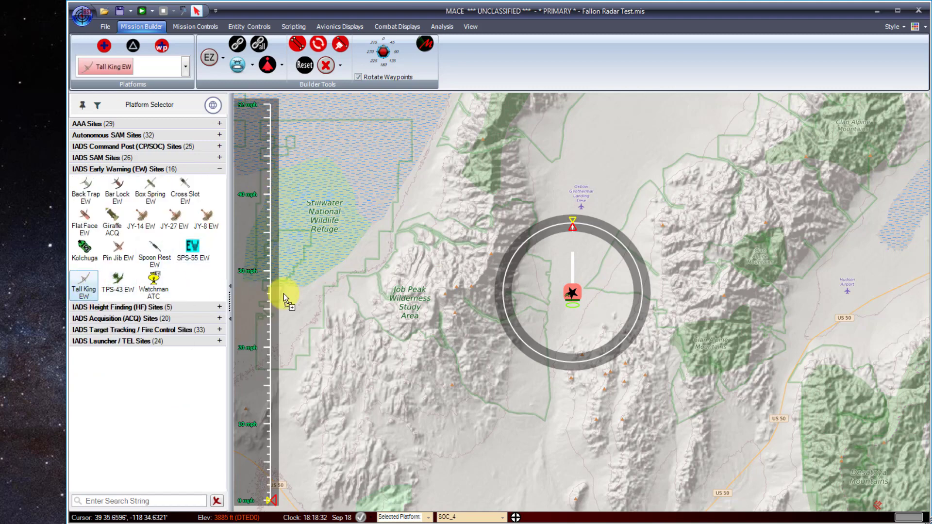
click(488, 253)
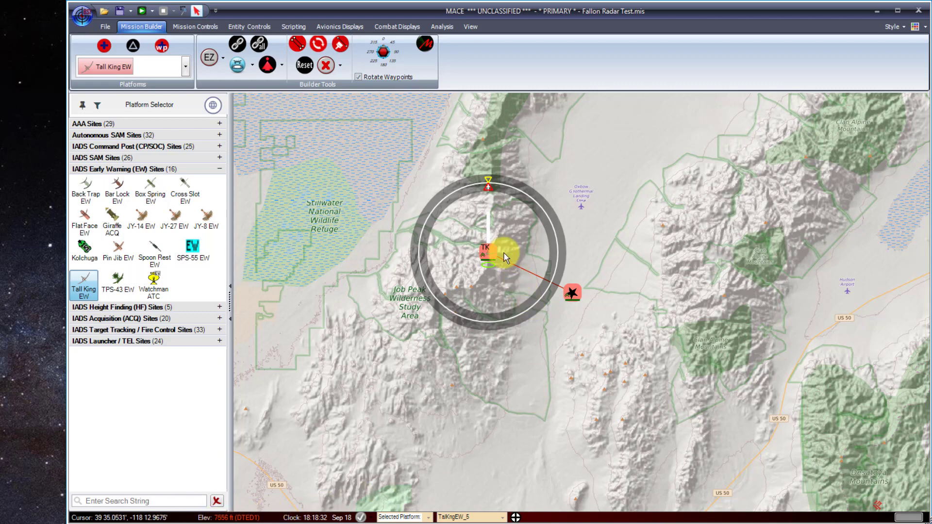
click(279, 65)
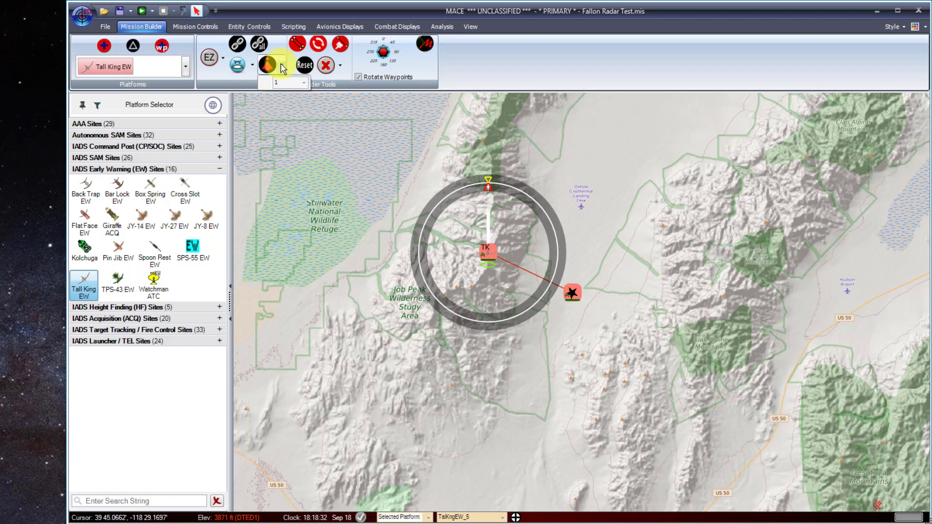
click(303, 83)
click(281, 112)
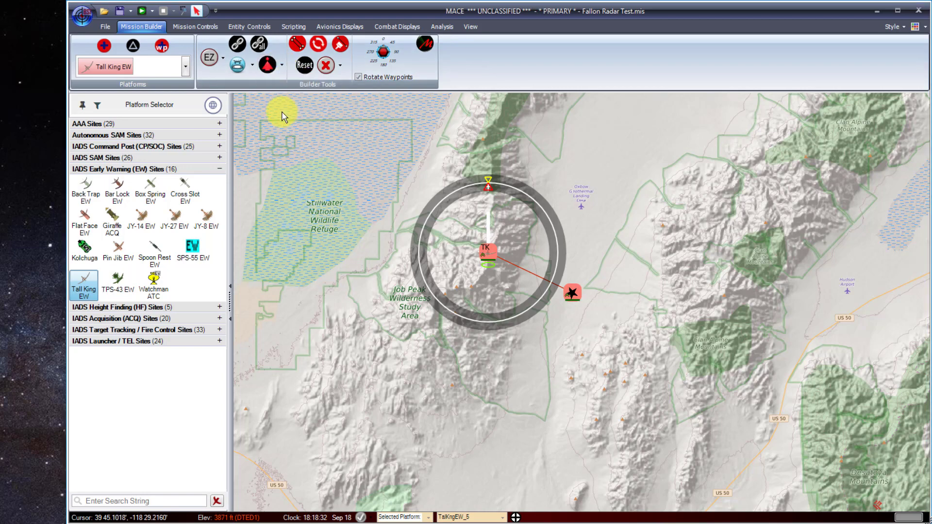
click(268, 65)
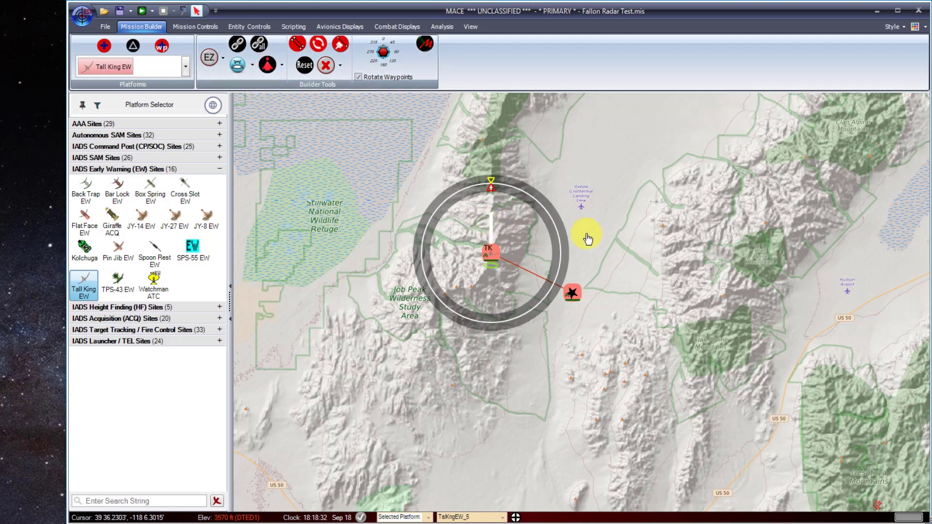
- Draw the Tall King's radar mask at RCS 24 and altitude 5828 ft, then erase it
click(442, 28)
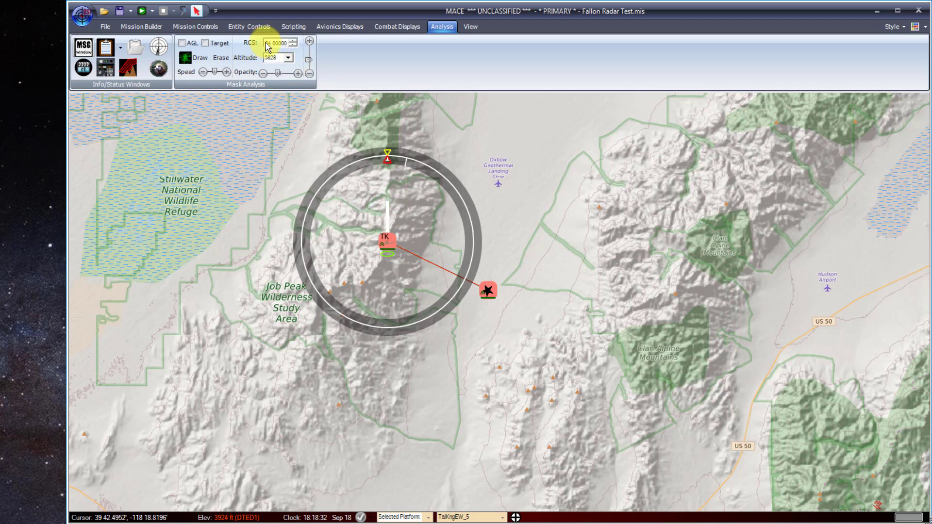
drag(287, 45, 263, 45)
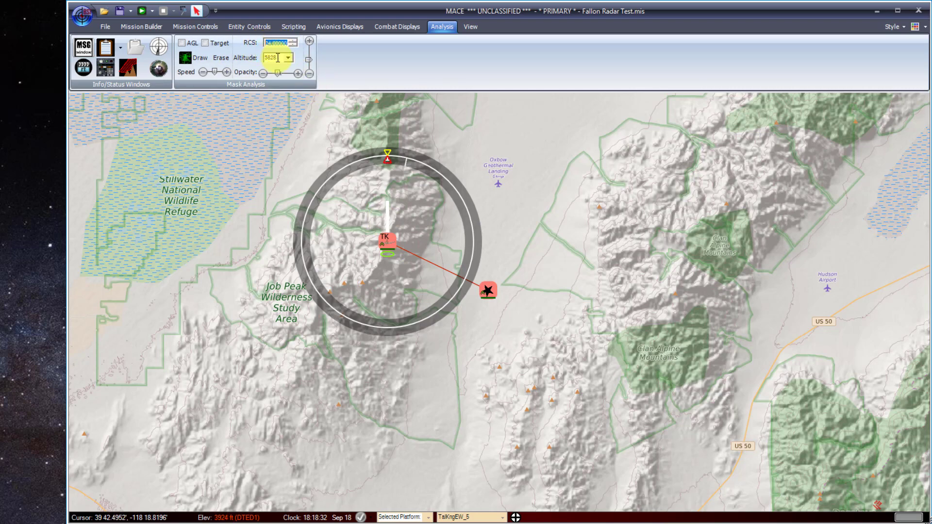
click(277, 57)
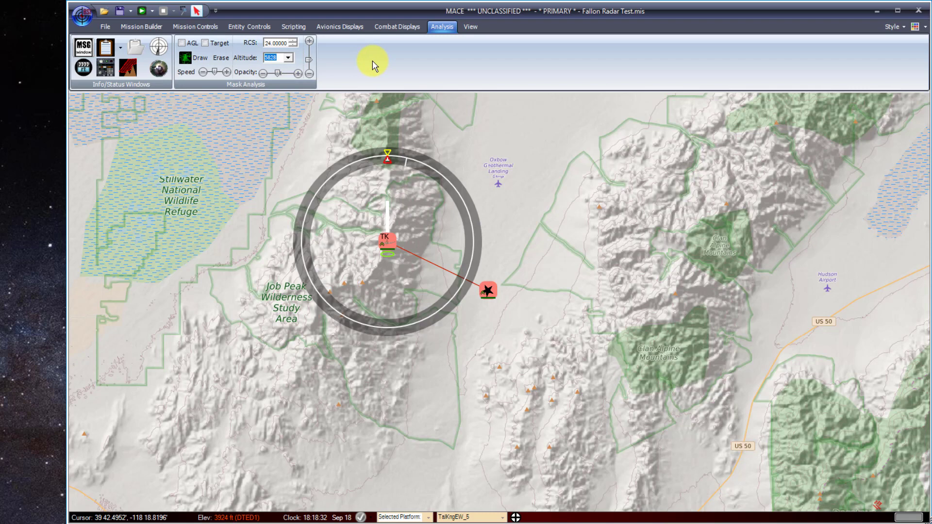
click(194, 60)
drag(603, 235, 545, 277)
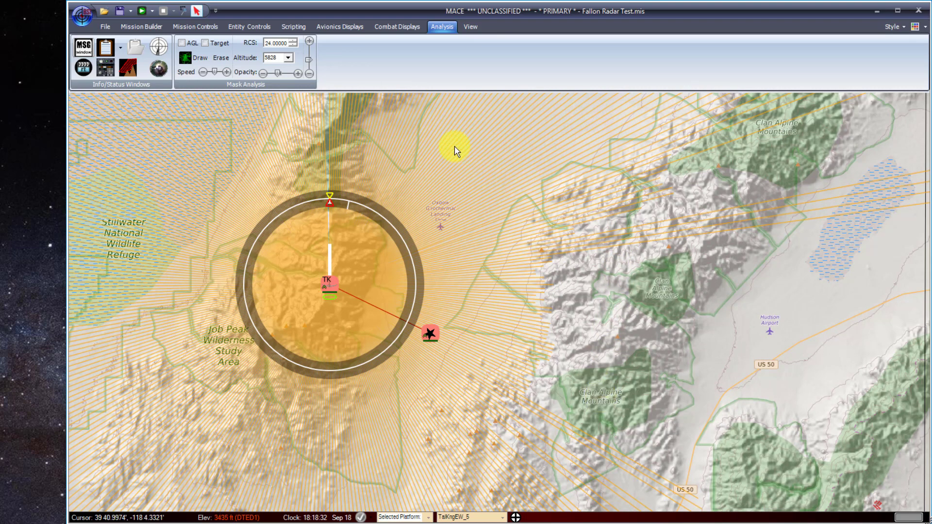
click(222, 60)
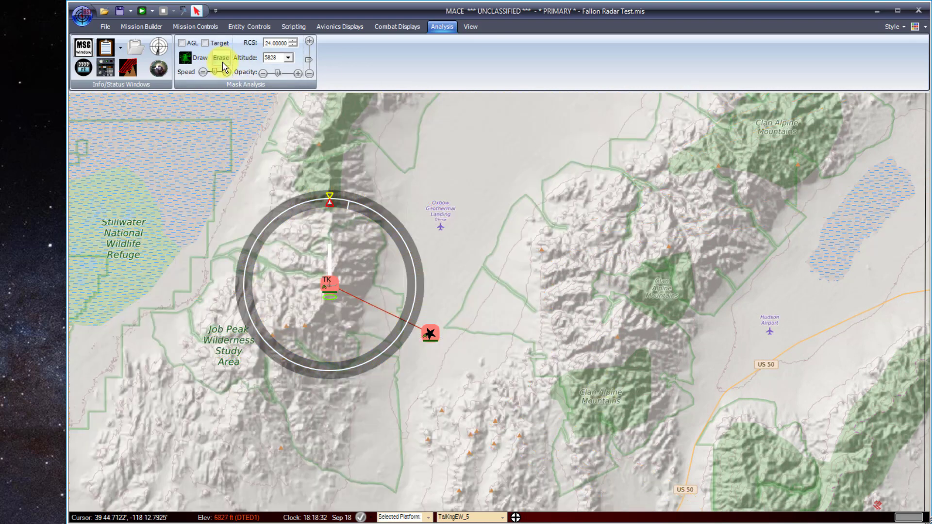
- Place an A-10C near Hudson Airport and lower its altitude to 2000 ft
click(141, 26)
click(213, 106)
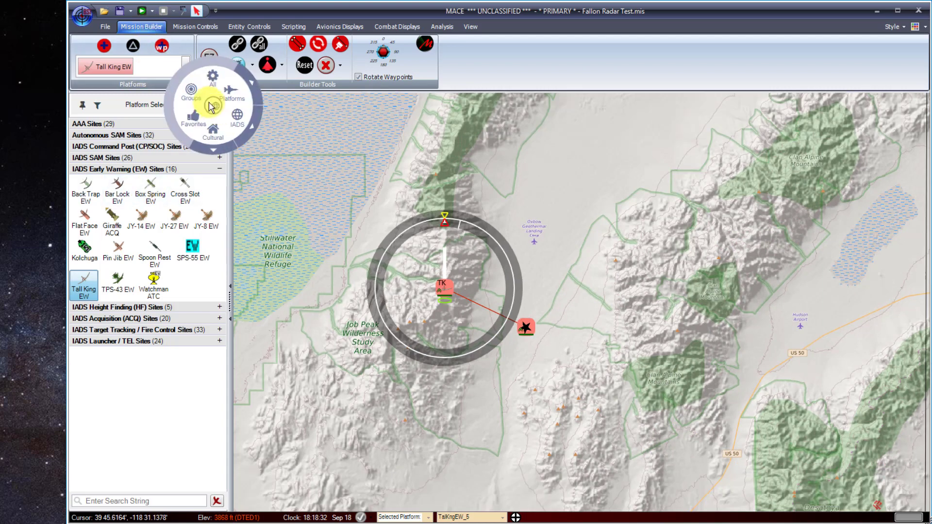
click(214, 74)
click(80, 140)
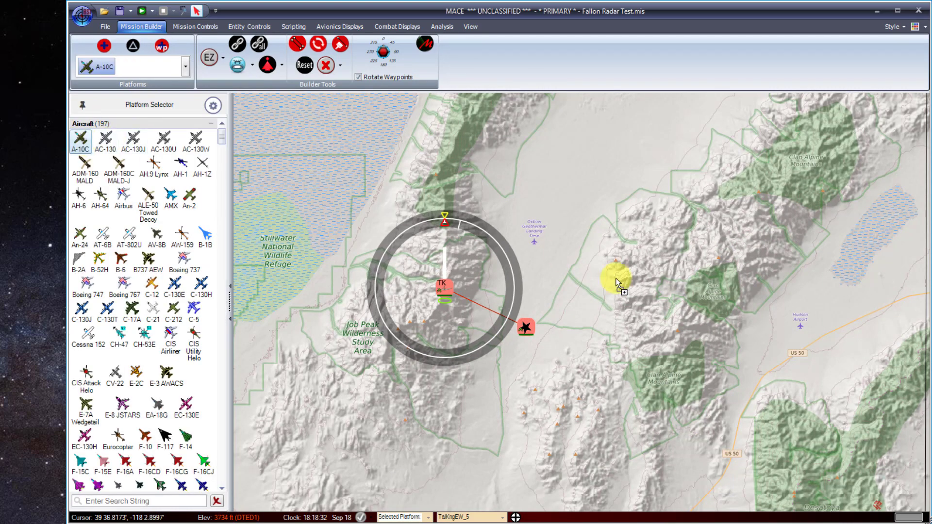
click(790, 326)
key(Escape)
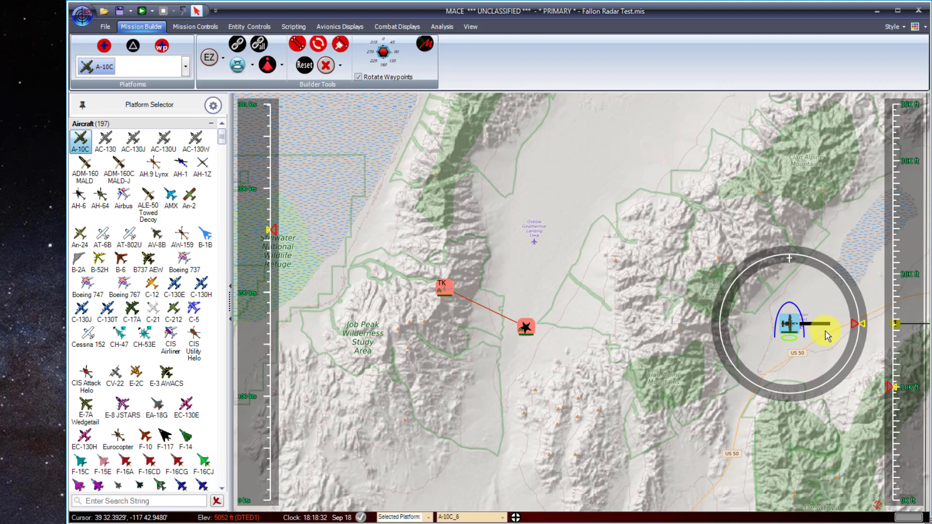
mouse_move(894, 390)
mouse_down()
mouse_move(899, 483)
mouse_move(898, 469)
mouse_up()
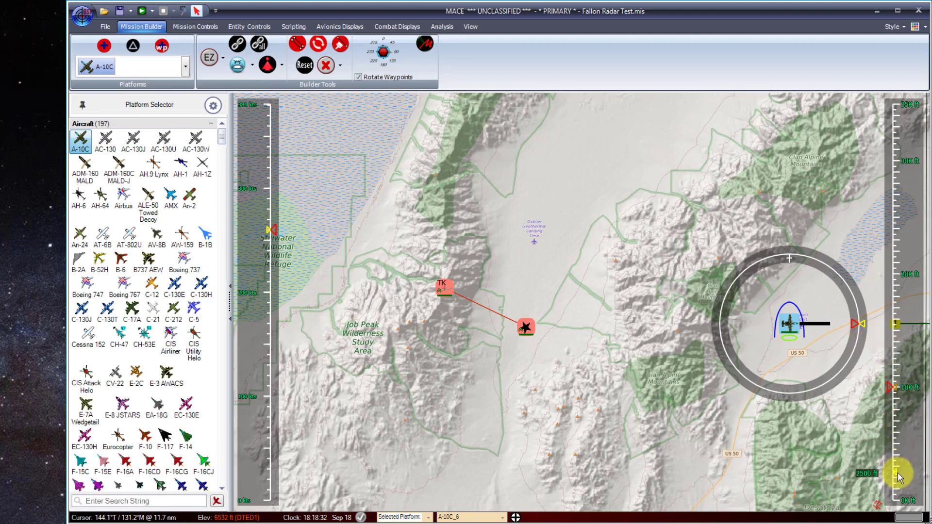
- Select the Tall King radar and assign the A-10 as its target
click(297, 44)
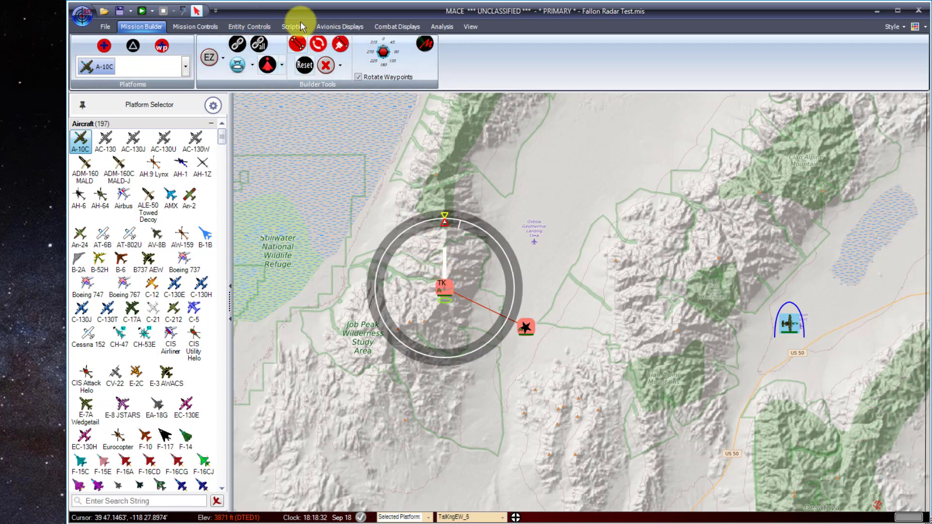
click(244, 27)
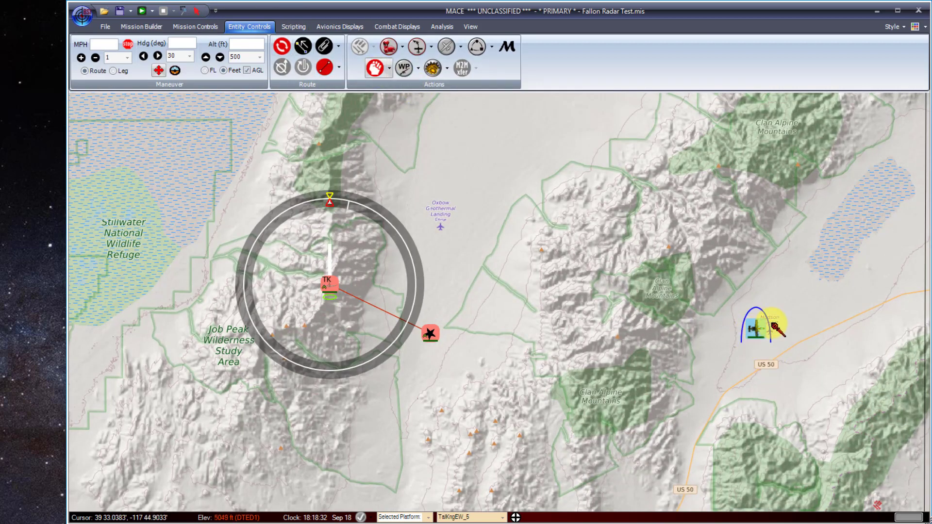
click(756, 329)
click(438, 28)
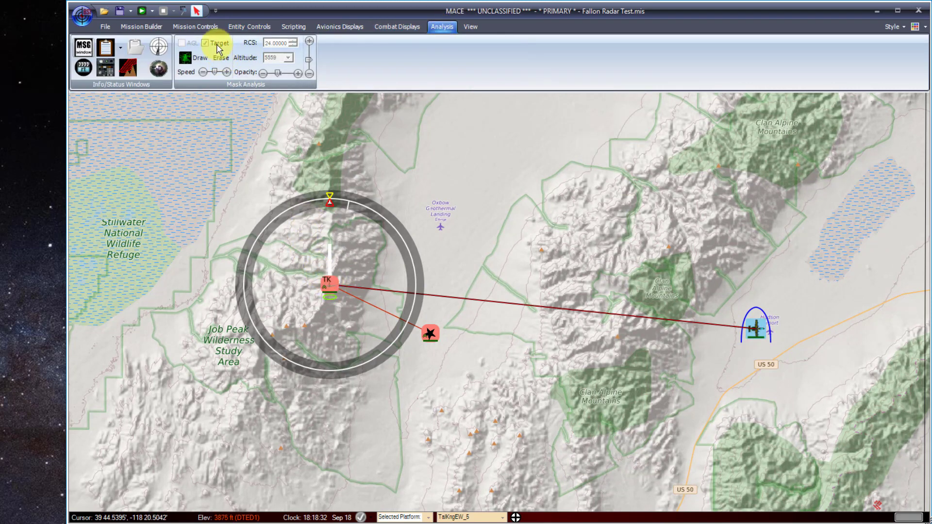
- Draw the Tall King's radar mask against the A-10 target at 5559 ft and pan to view it
click(191, 59)
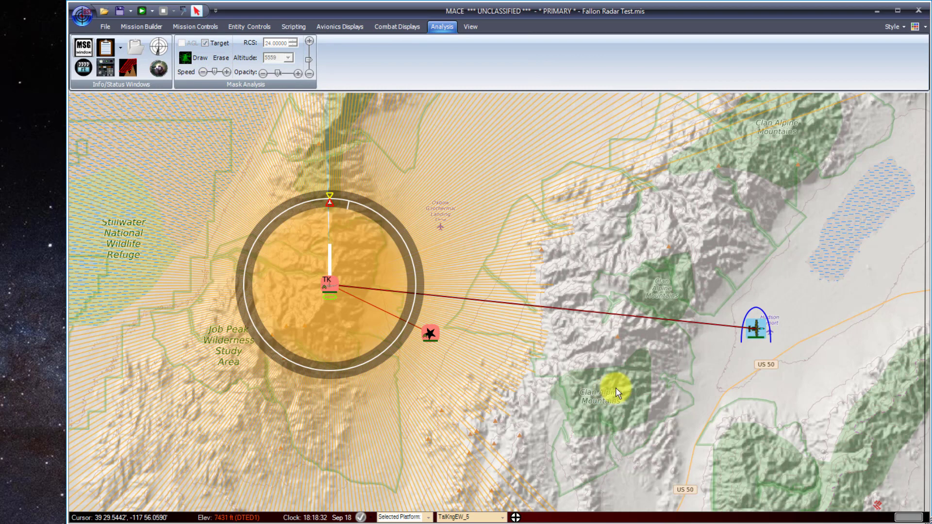
drag(614, 384, 639, 410)
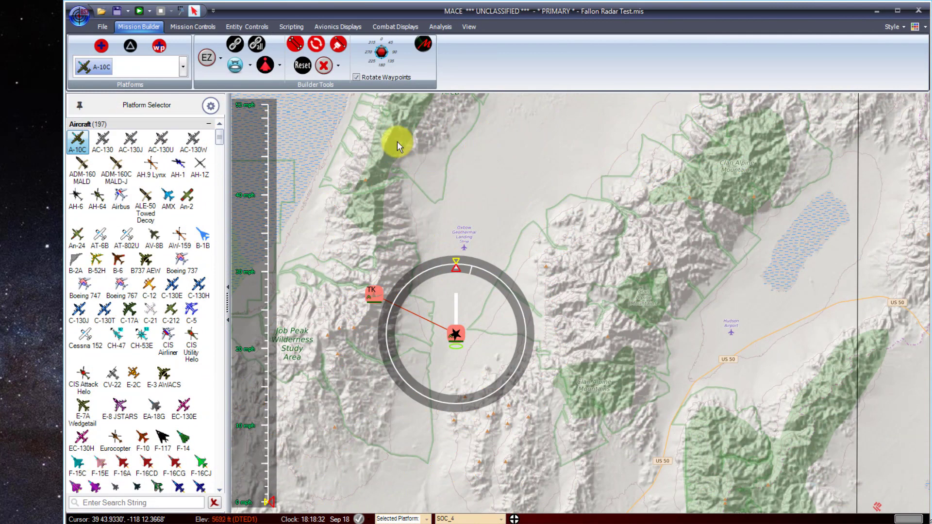
- Place a Tube Arm ACQ radar north of the SOC near Oxbow, then collapse the acquisition sites group
click(211, 106)
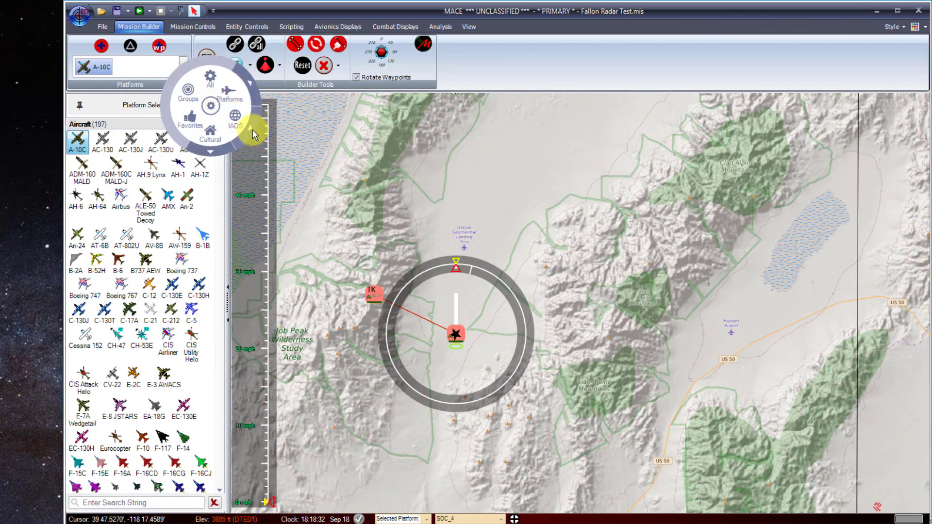
click(249, 129)
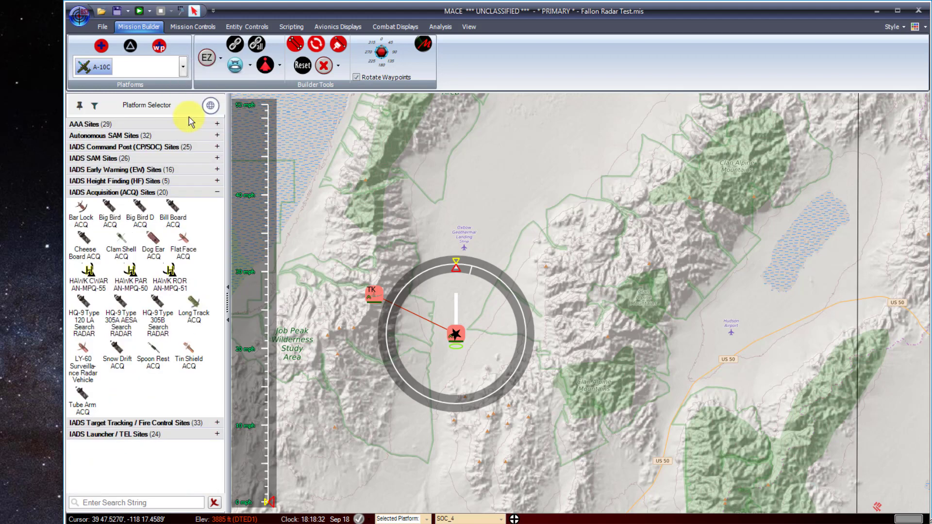
click(83, 401)
click(470, 228)
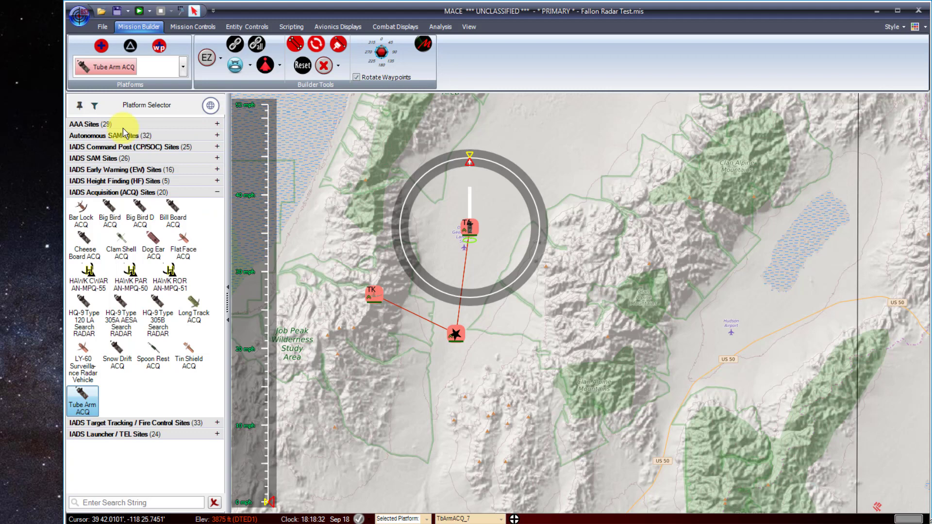
click(211, 107)
click(235, 121)
click(218, 193)
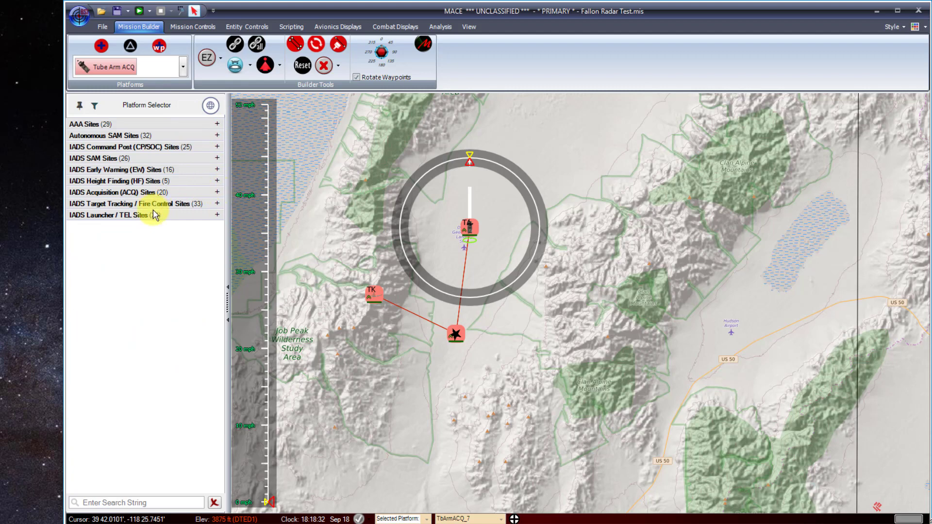
- Place an SA-6 Straight Flush radar beside the site near the map centre
click(217, 204)
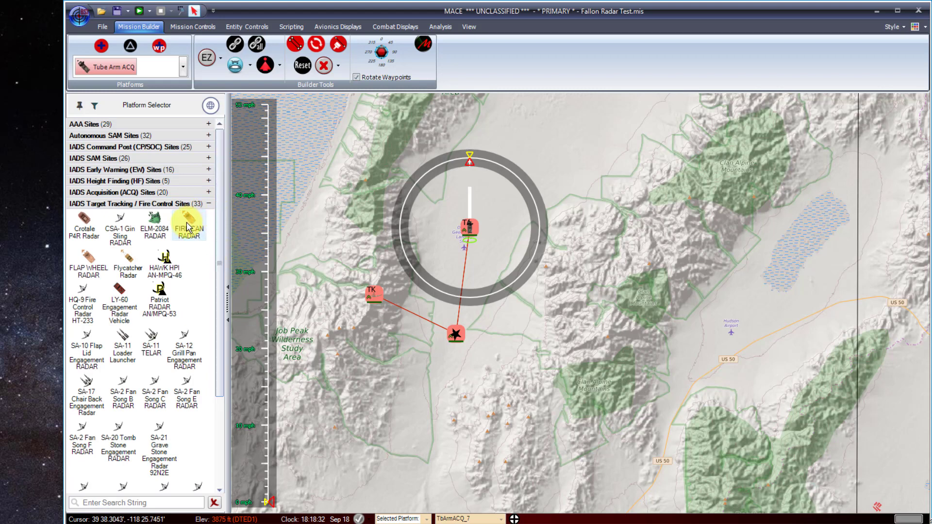
scroll(216, 306, down, 5)
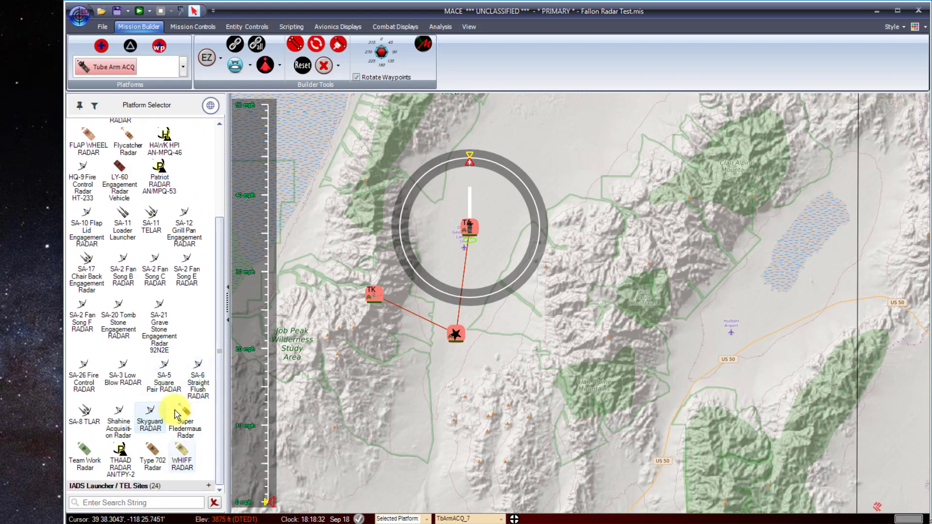
click(197, 378)
click(491, 252)
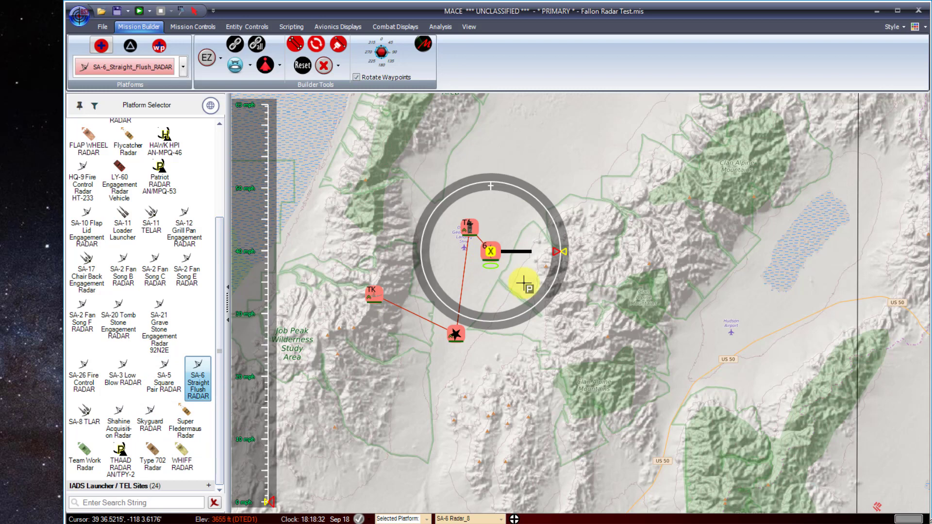
key(Escape)
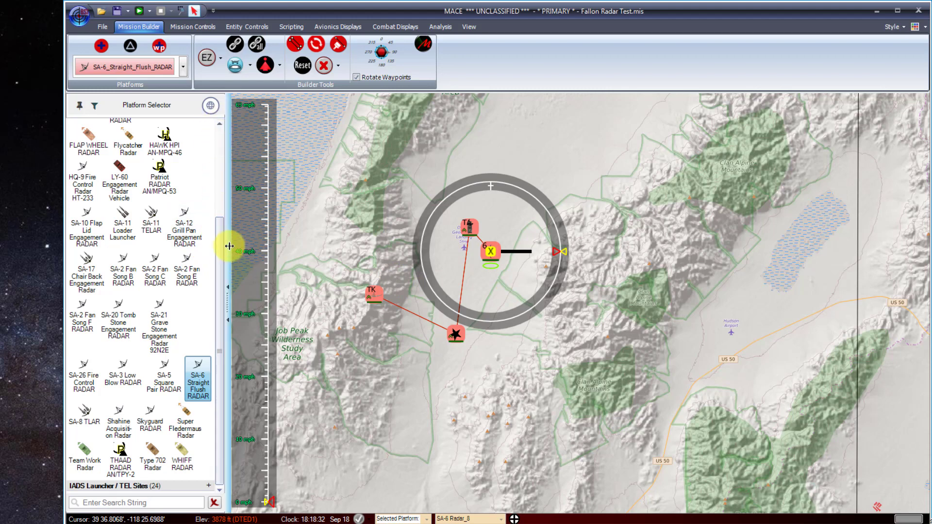
- Drag an SA-6 TEL launcher from Launcher / TEL Sites onto the map near the SA-6 radar
scroll(208, 232, up, 3)
click(209, 204)
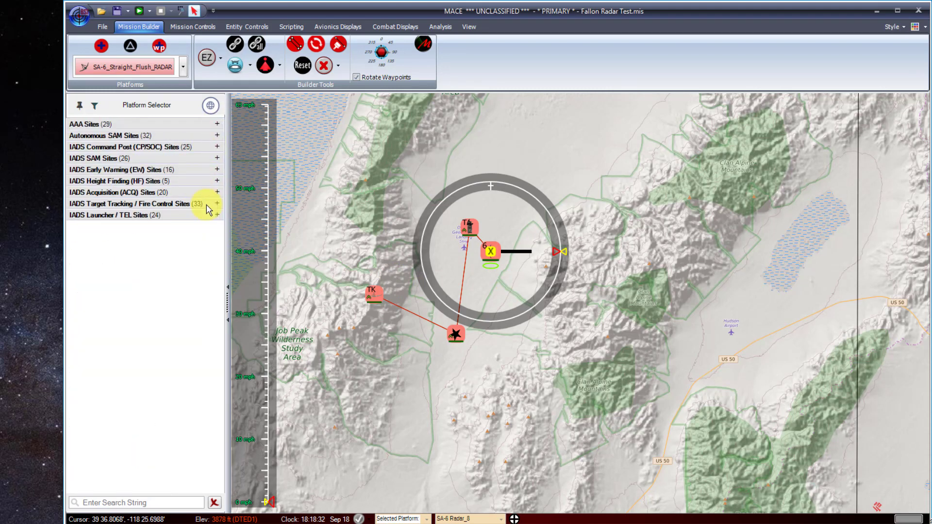
click(217, 215)
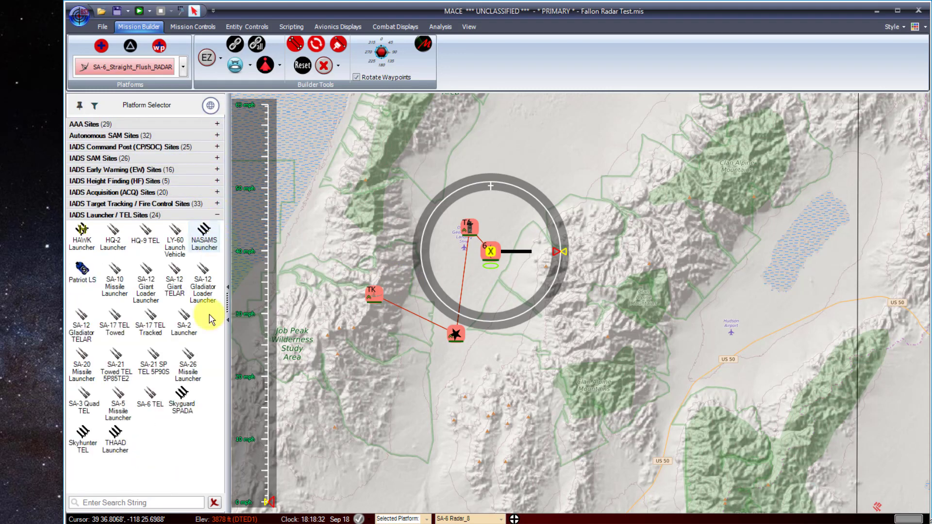
drag(147, 401, 511, 189)
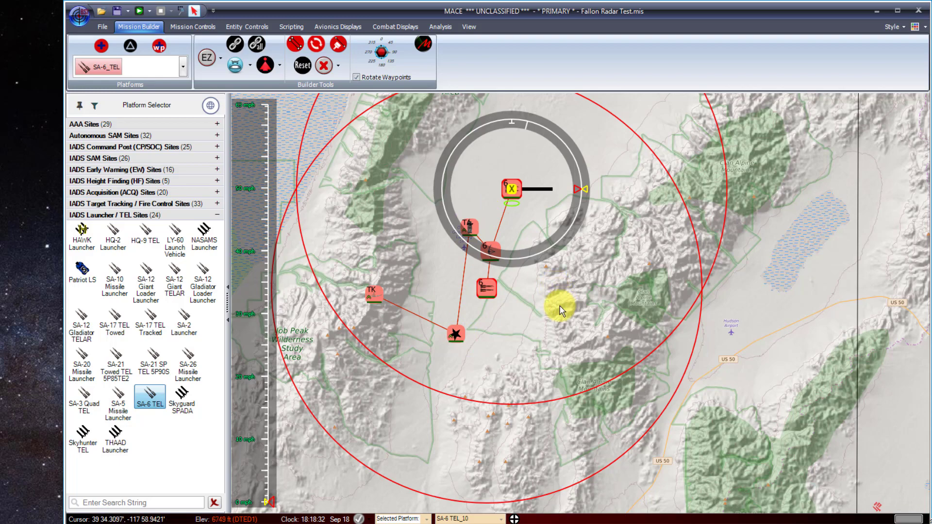
- Place another SA-6 Straight Flush radar inside the site and nudge it up and right
scroll(651, 326, down, 3)
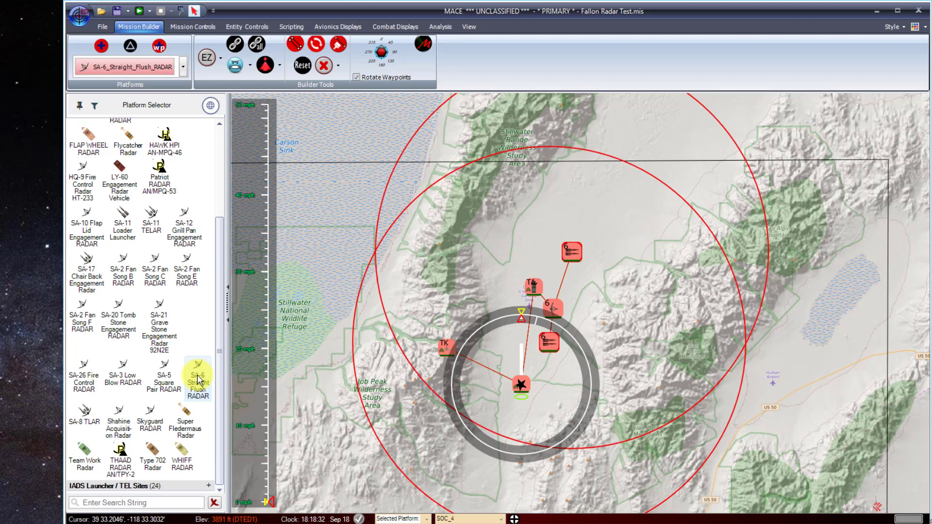
click(563, 367)
key(Escape)
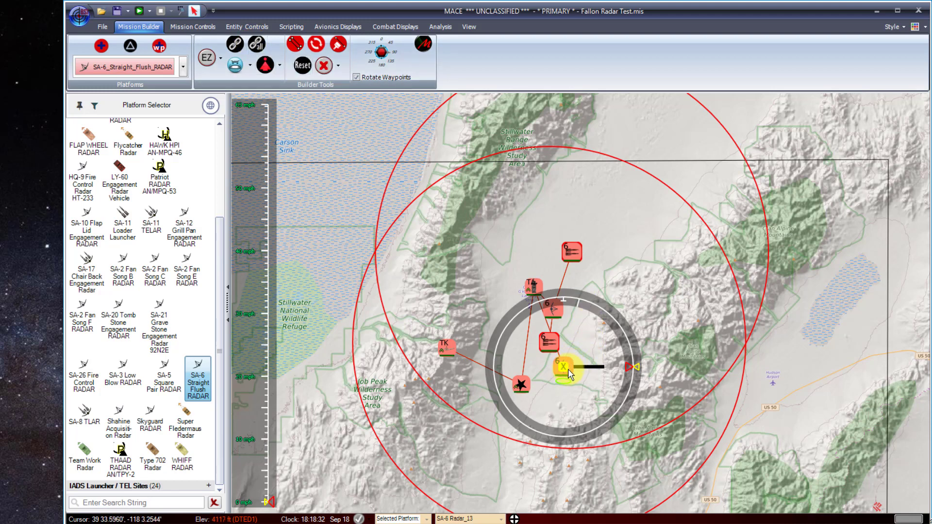
drag(570, 367, 579, 340)
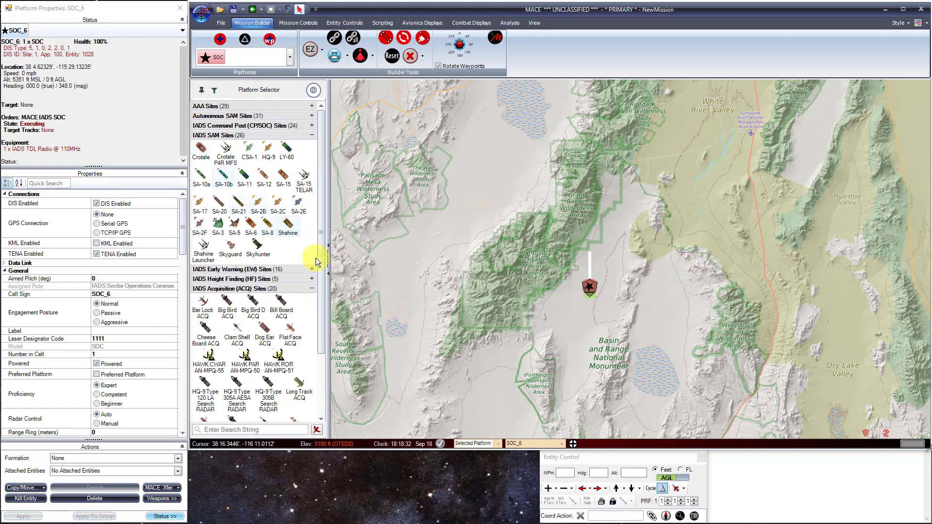
- Place an SA-5 SAM site just north of the SOC
scroll(323, 257, down, 3)
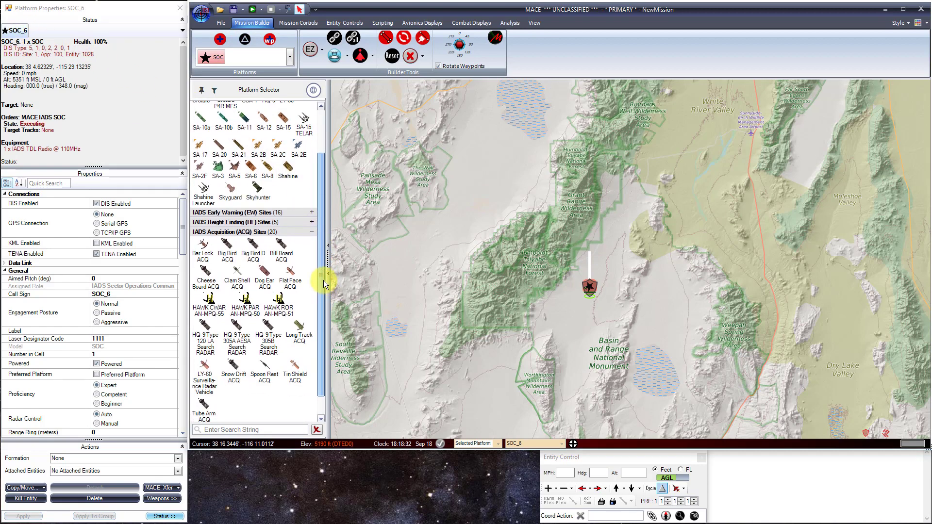
scroll(323, 262, up, 3)
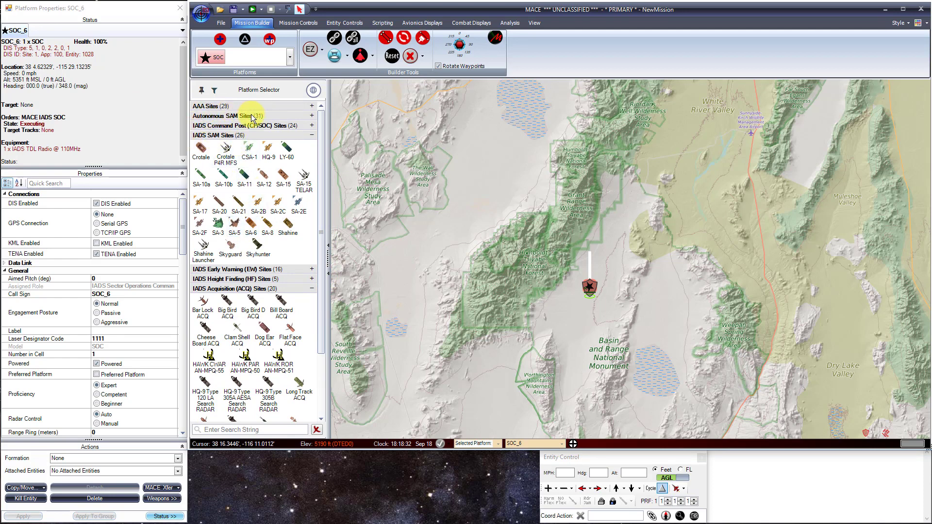
click(234, 225)
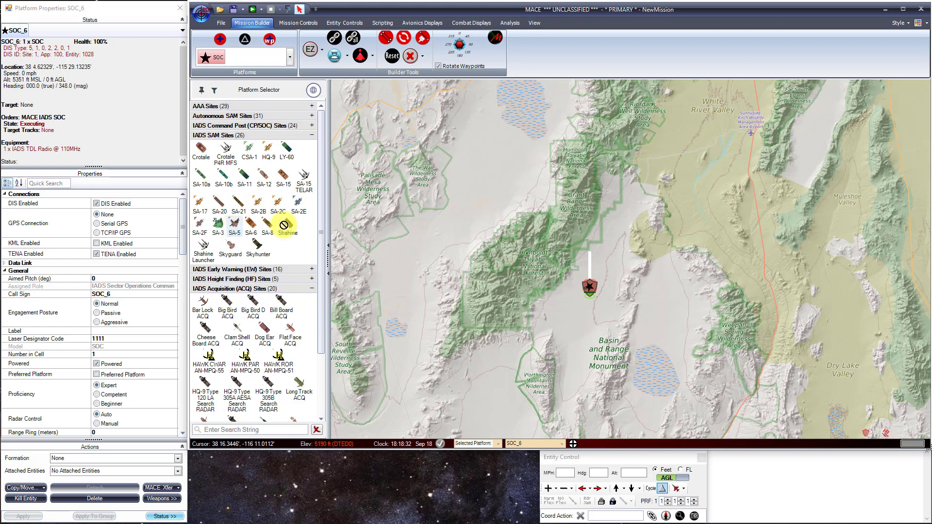
click(615, 212)
right_click(623, 209)
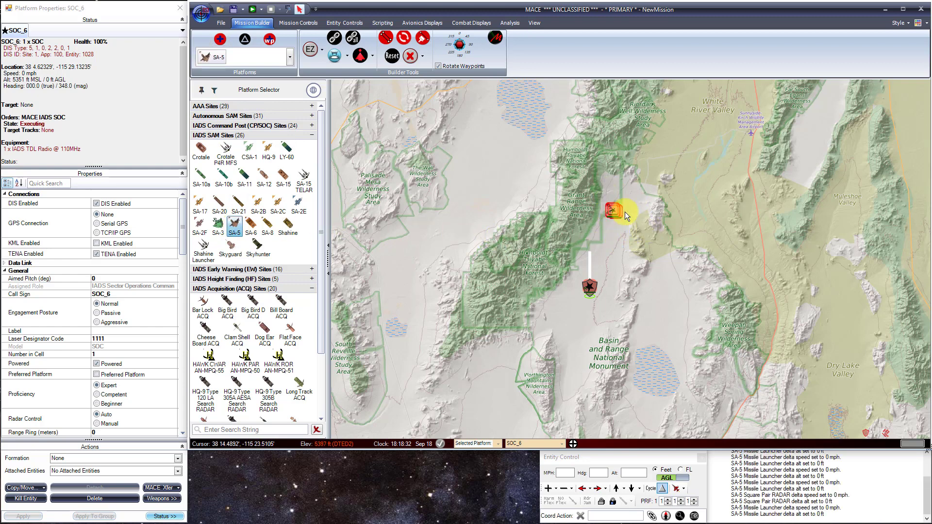
- Switch the map's platform markers to labelled 2525D symbology
click(534, 23)
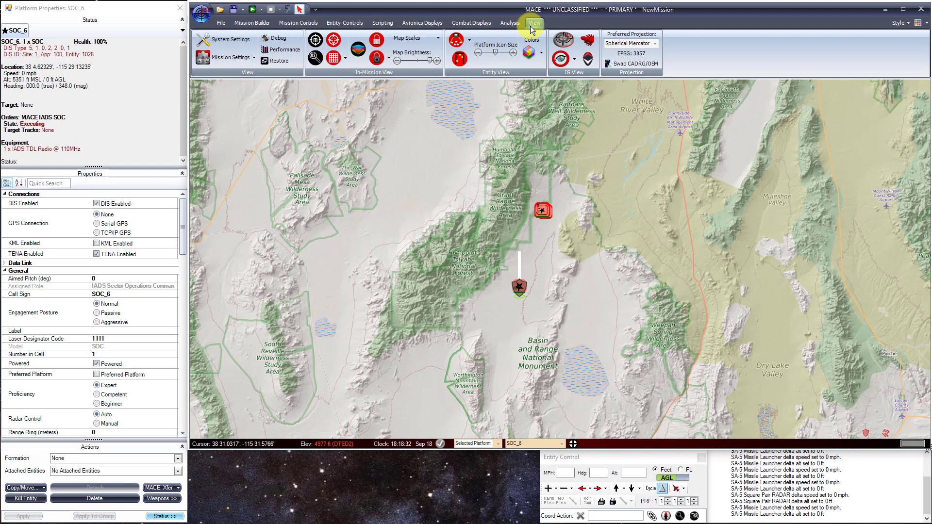
click(461, 45)
click(459, 43)
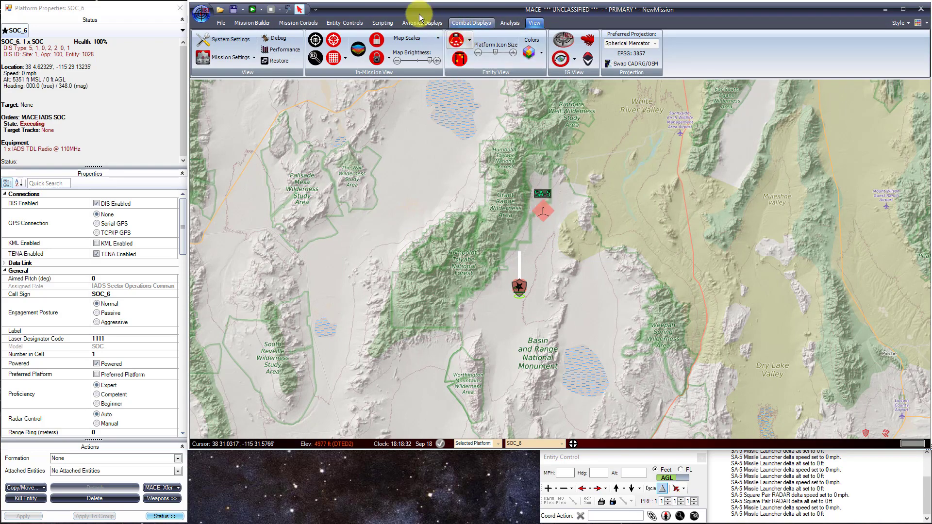
click(252, 23)
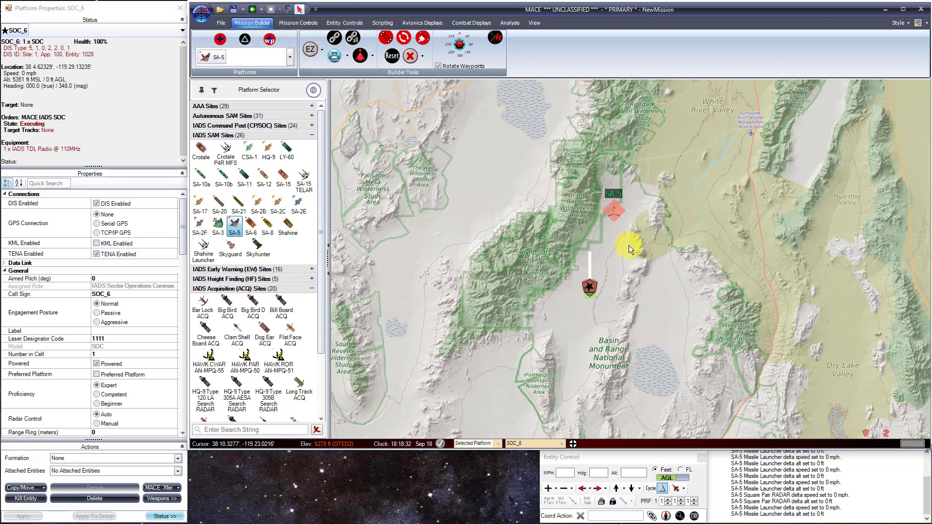
- Add a Bar Lock acquisition radar near the SOC
scroll(629, 248, up, 2)
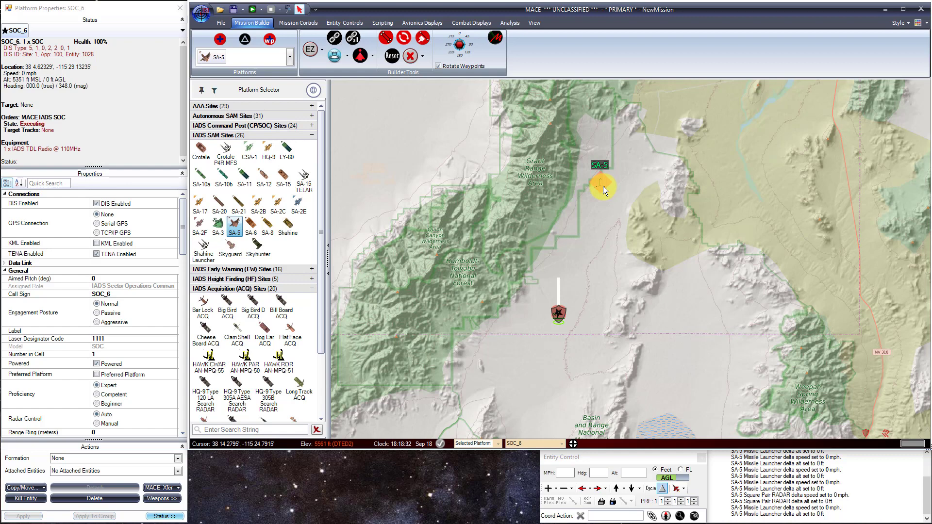
mouse_move(320, 258)
mouse_down()
mouse_move(318, 300)
mouse_move(308, 308)
mouse_up()
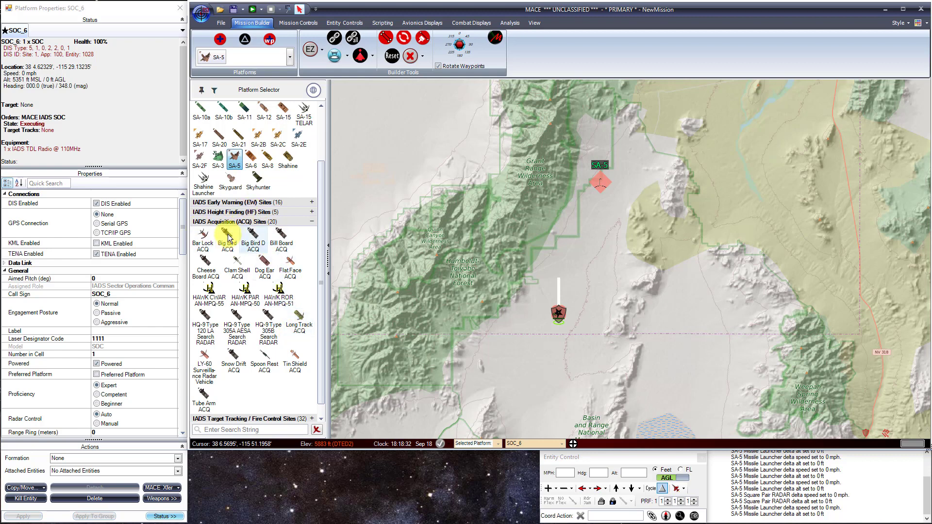
click(204, 238)
click(608, 262)
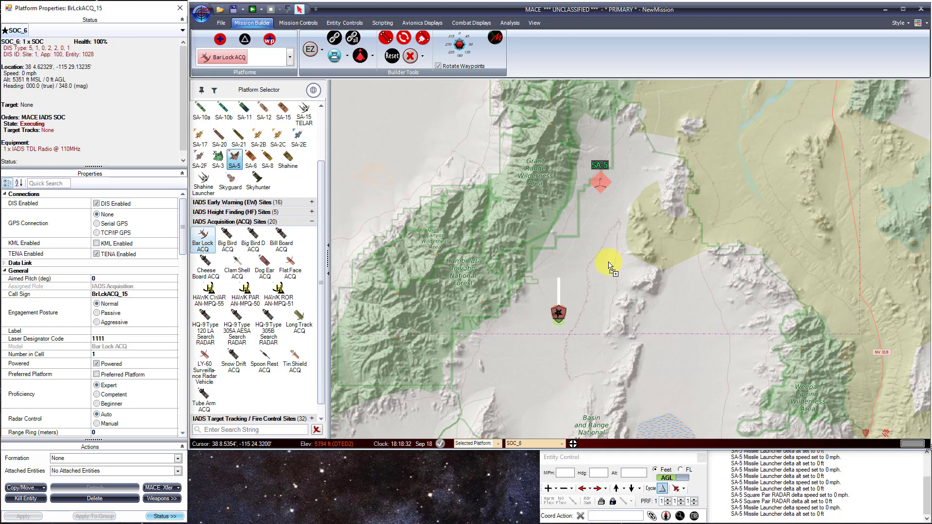
key(Escape)
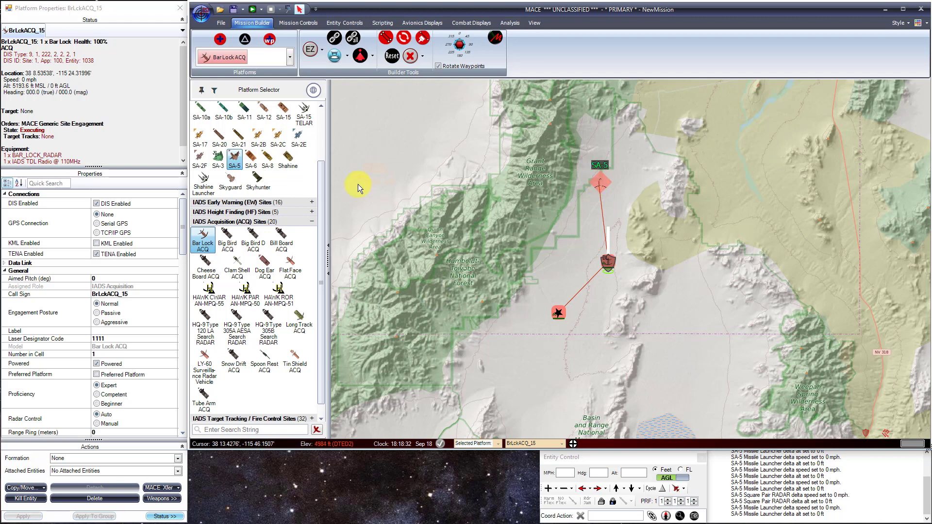
- Place SA-6, SA-2B and SA-20 sites around the SOC and point the Bar Lock north
scroll(323, 184, up, 3)
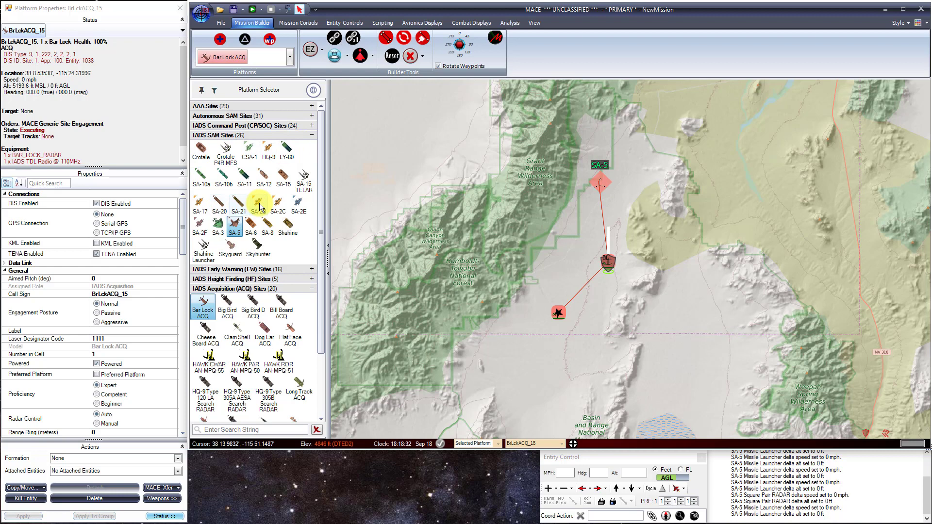
click(250, 224)
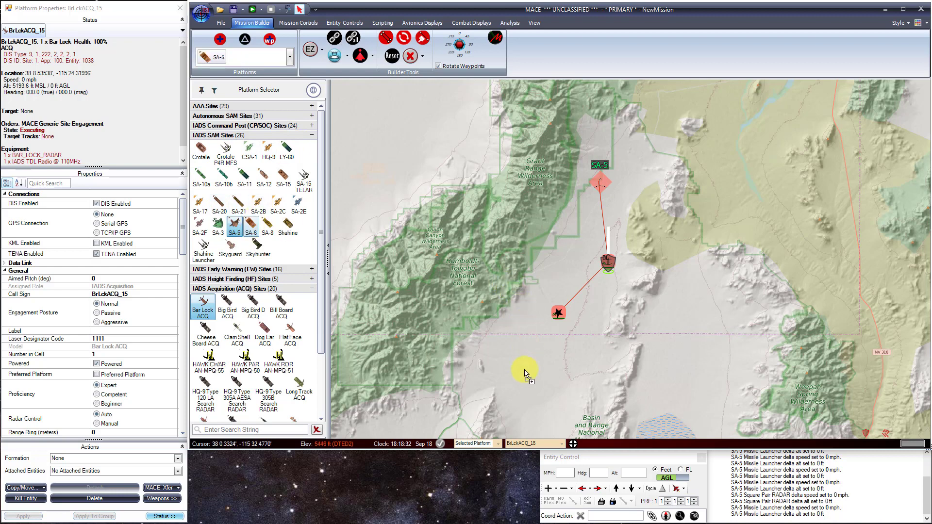
click(524, 368)
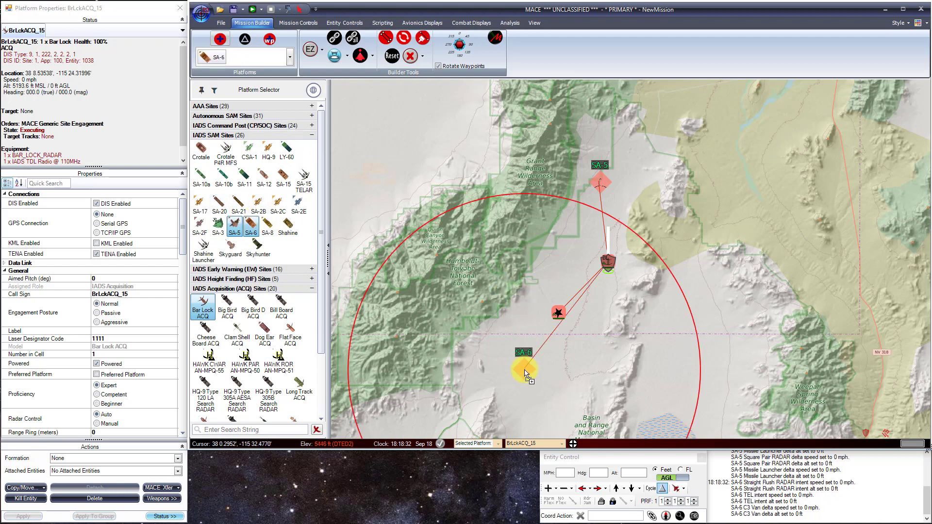
click(258, 204)
click(724, 335)
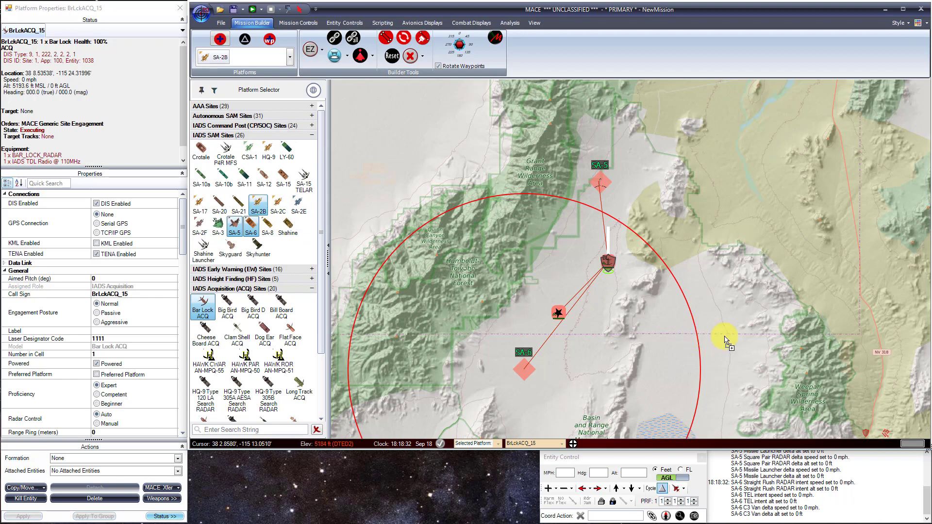
click(219, 204)
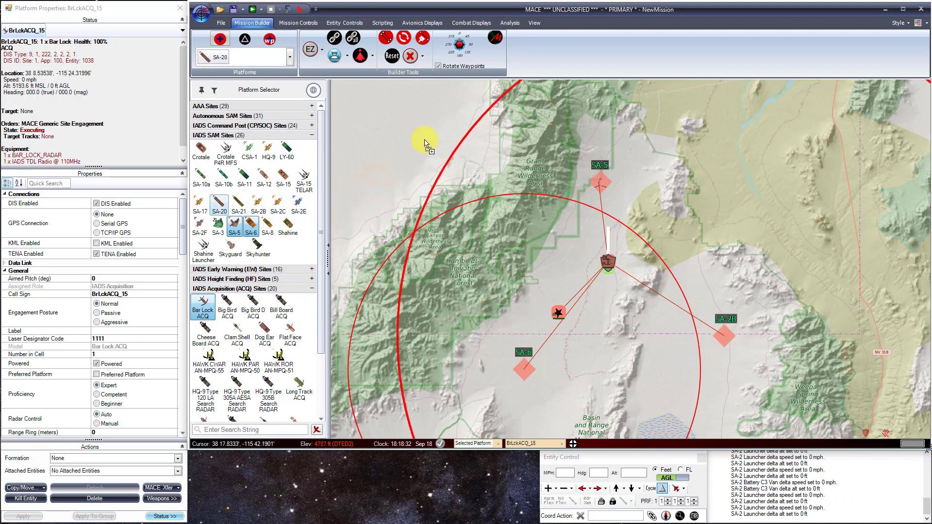
click(424, 143)
scroll(754, 244, down, 2)
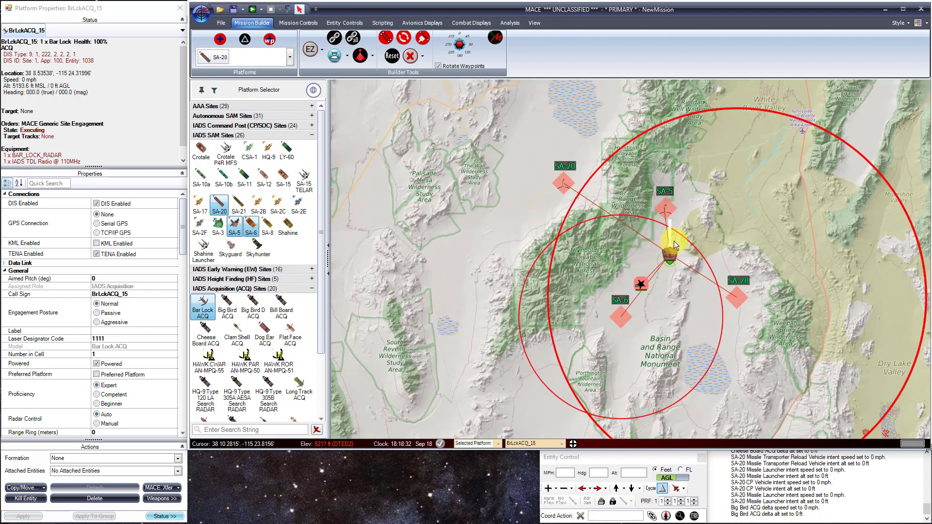
drag(670, 235, 672, 212)
- Inspect the aggregate platform properties of the SA-5 launcher and the Bar Lock radar
right_click(672, 212)
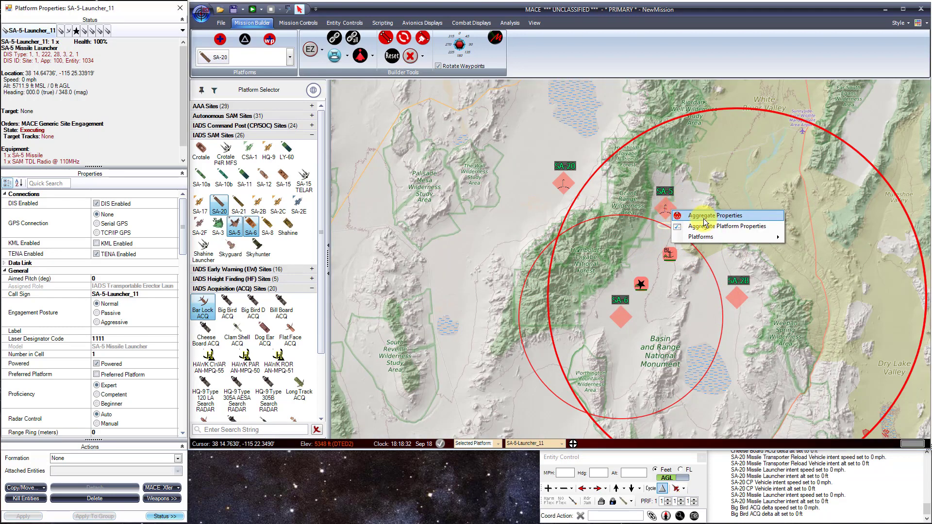
click(732, 227)
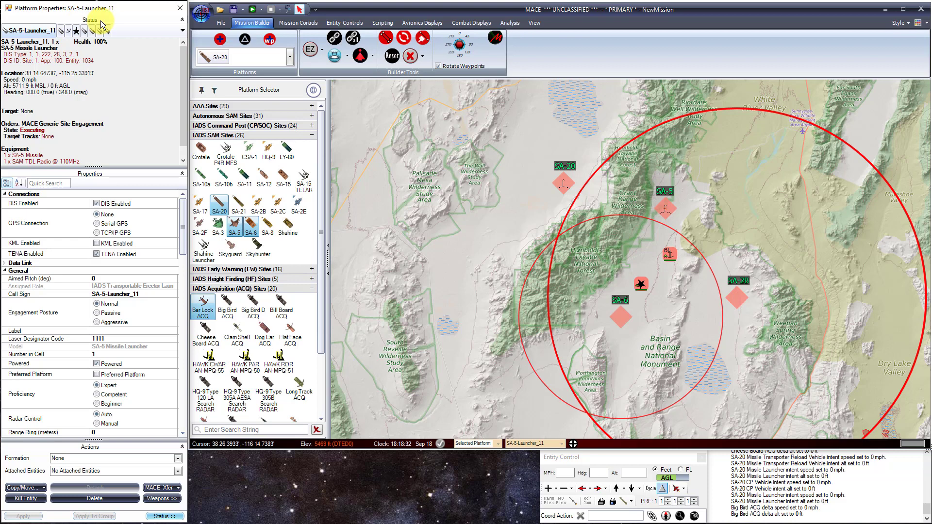
click(669, 255)
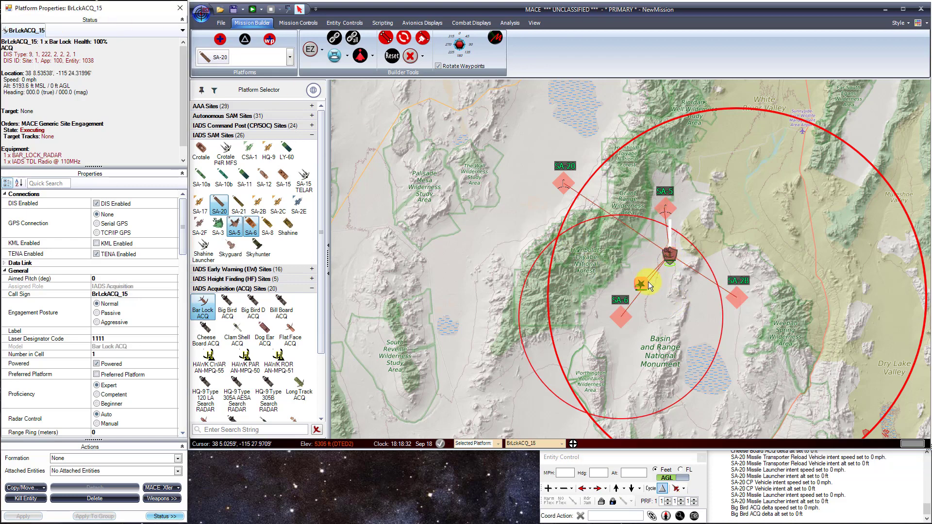
drag(319, 208, 322, 170)
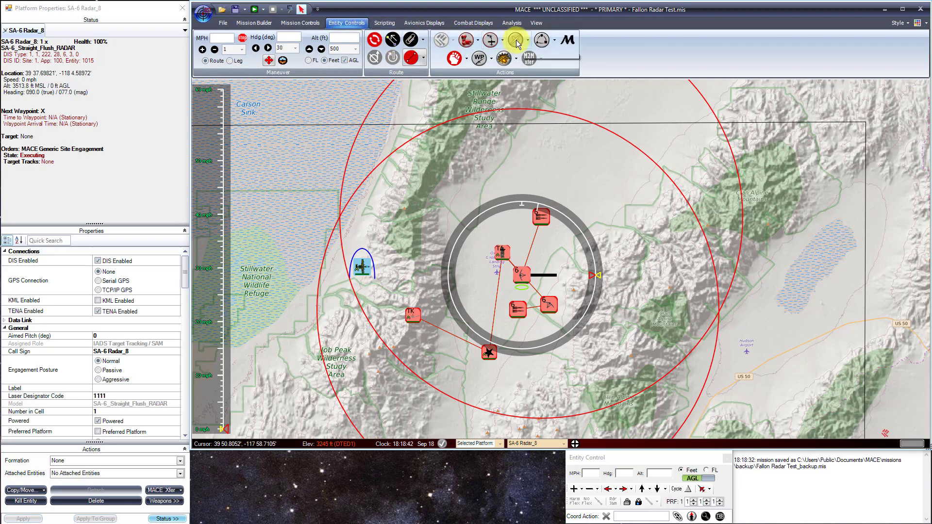
- Leave Reaction and Weapons Posture unchanged, run the mission, and select TalKngEW_5
click(475, 43)
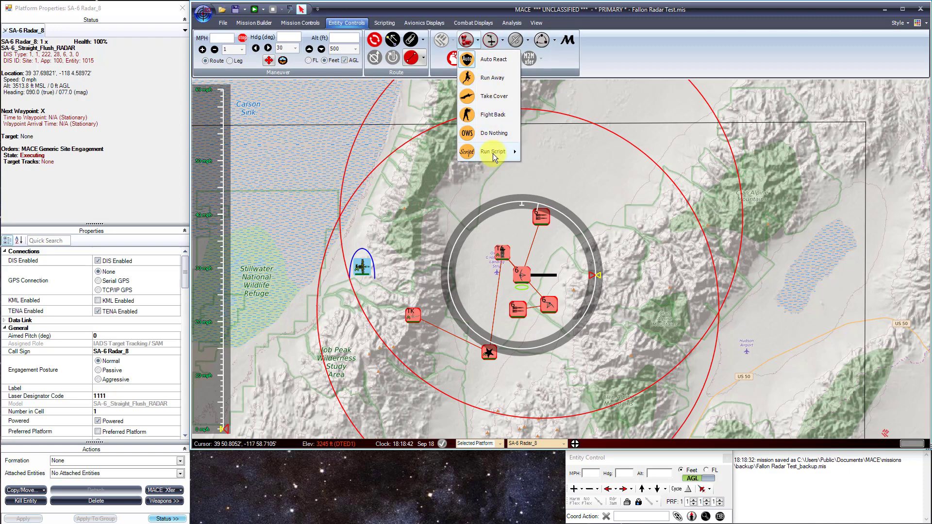
click(638, 56)
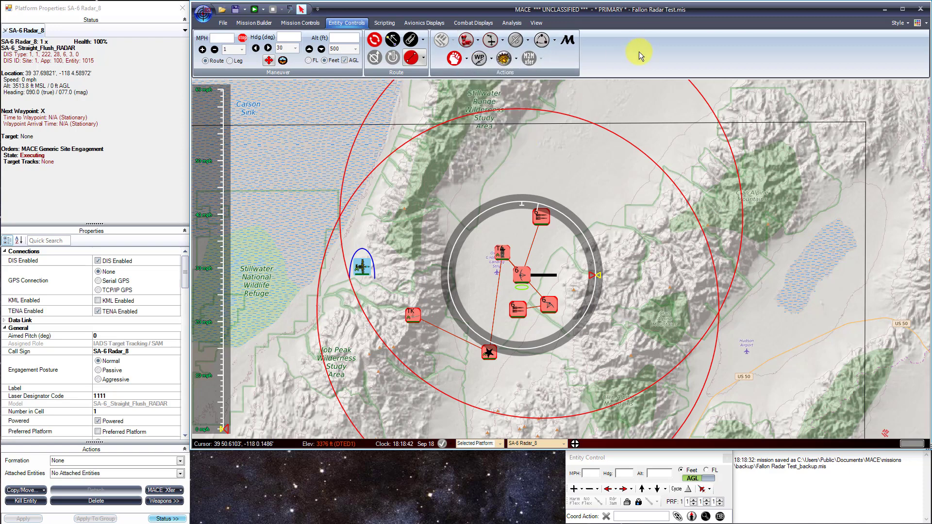
click(490, 61)
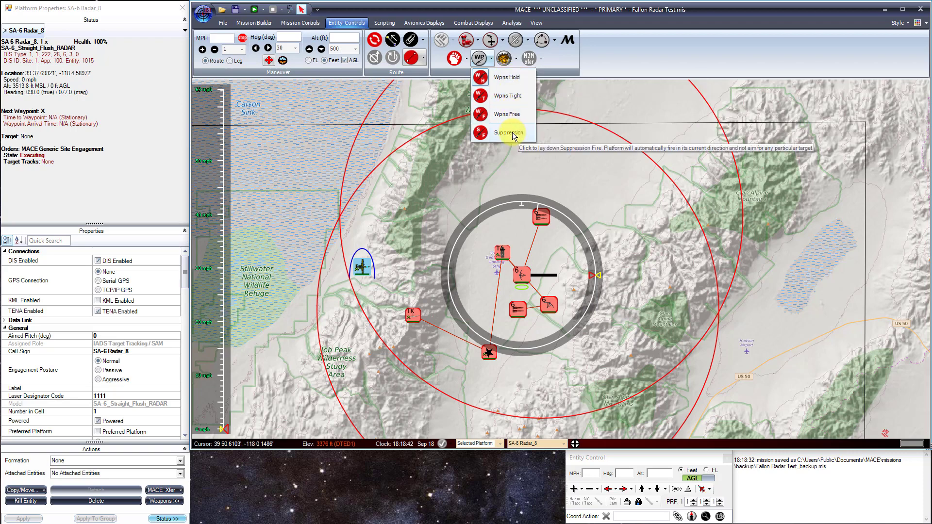
click(618, 54)
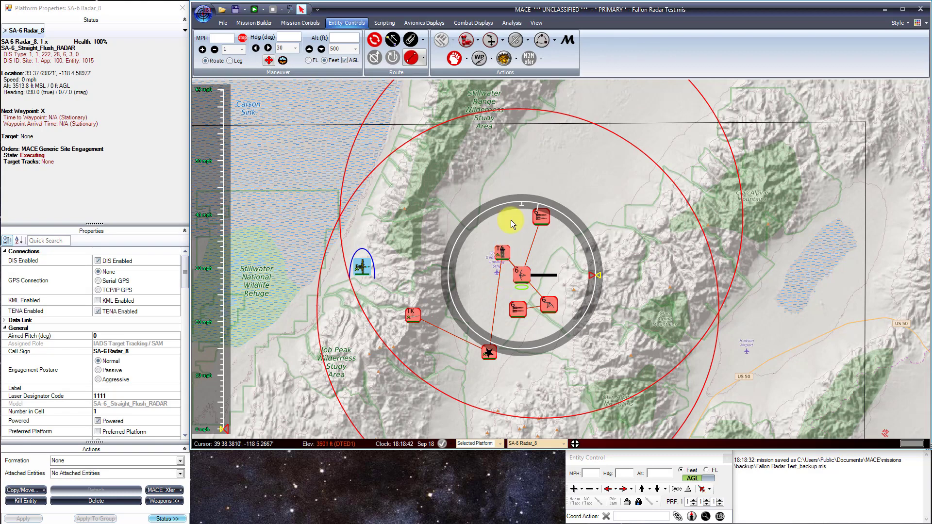
click(255, 10)
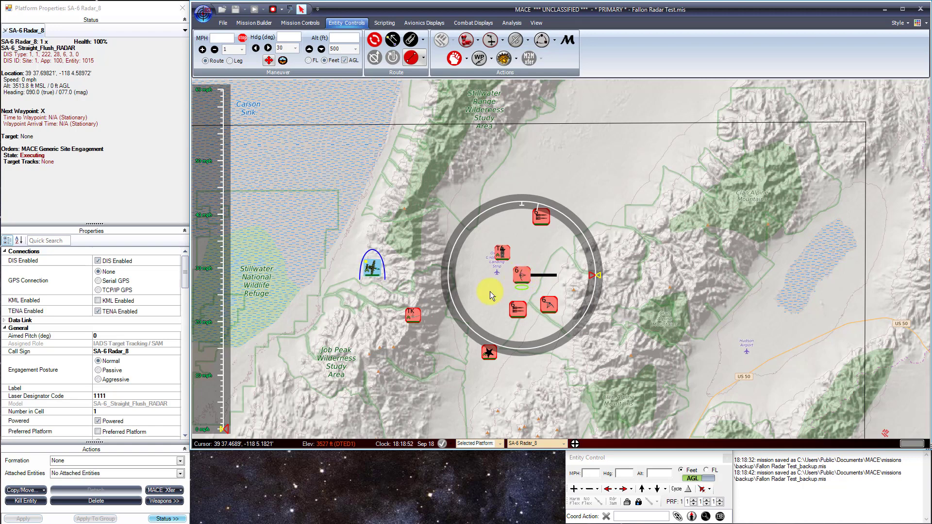
click(415, 317)
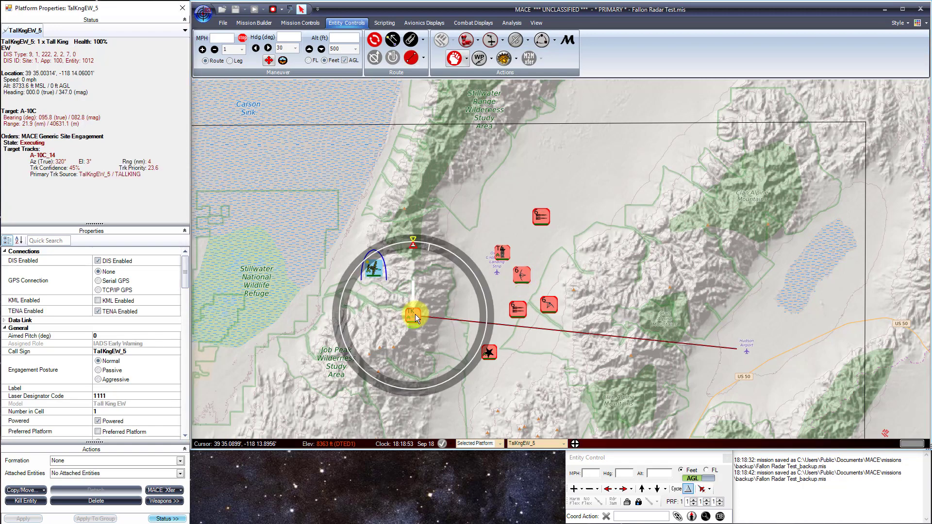
- Uncheck Radar Activity 'Selected Site Only' in the Layer Manager, then select SA-6 Radar_13
click(536, 24)
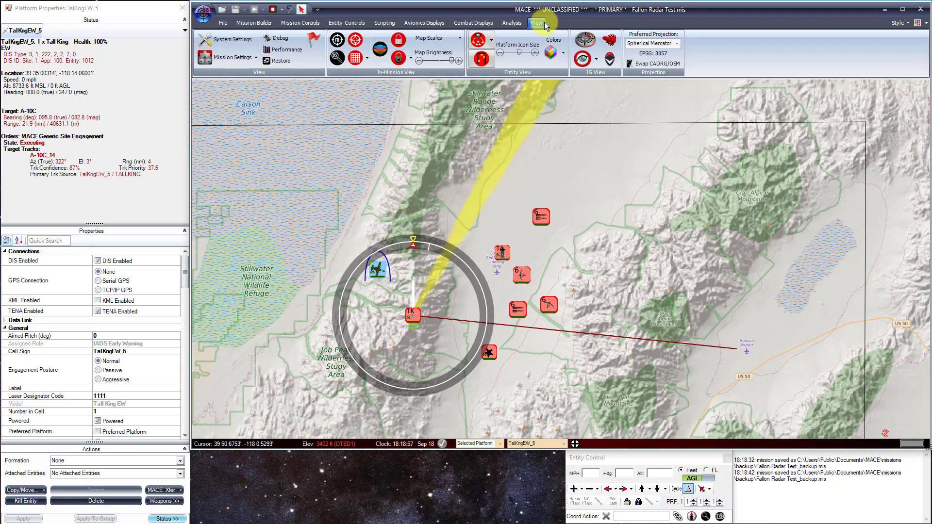
click(380, 47)
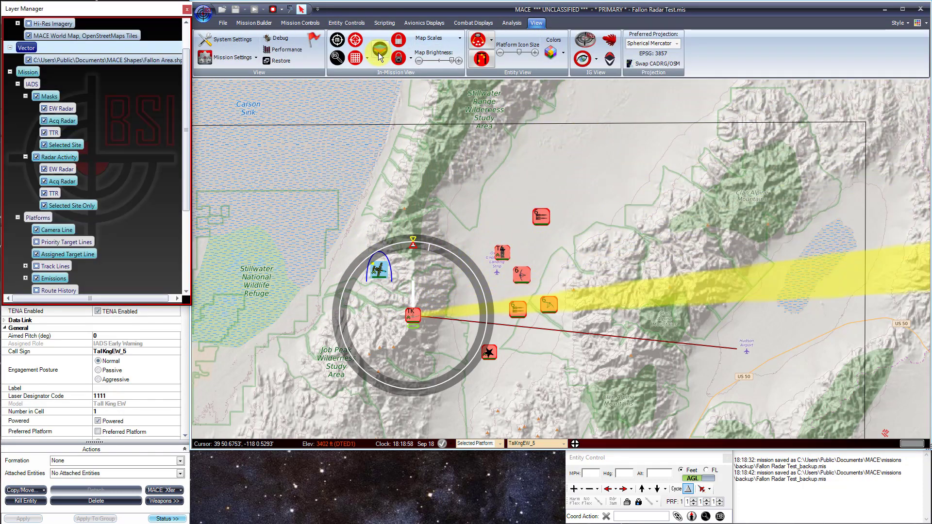
click(44, 205)
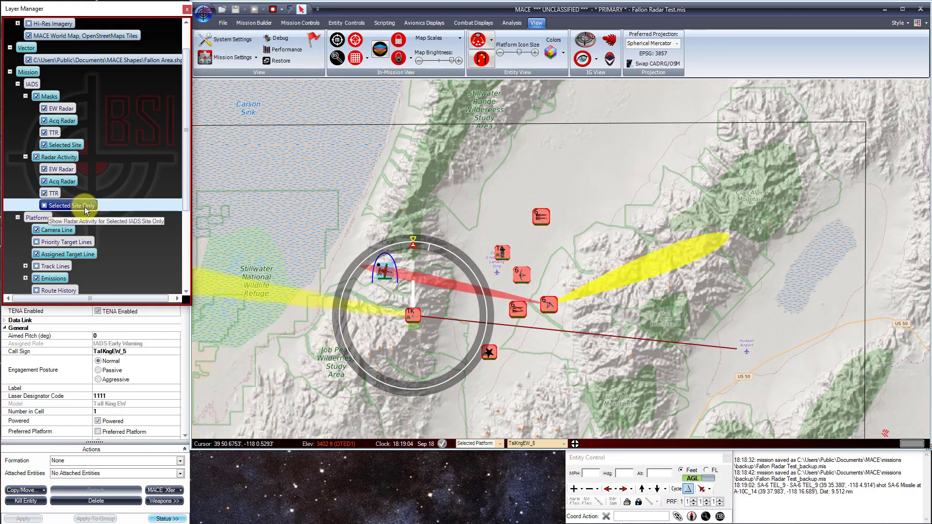
click(187, 9)
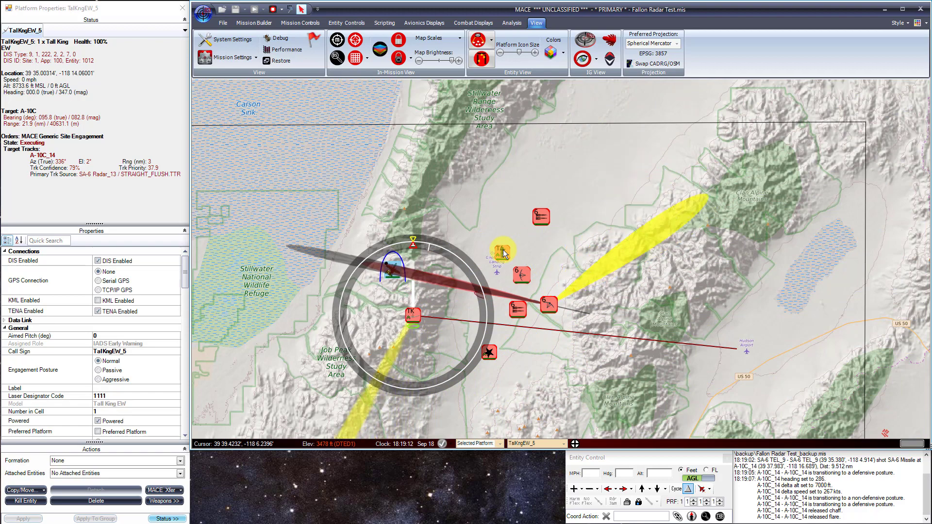
click(549, 304)
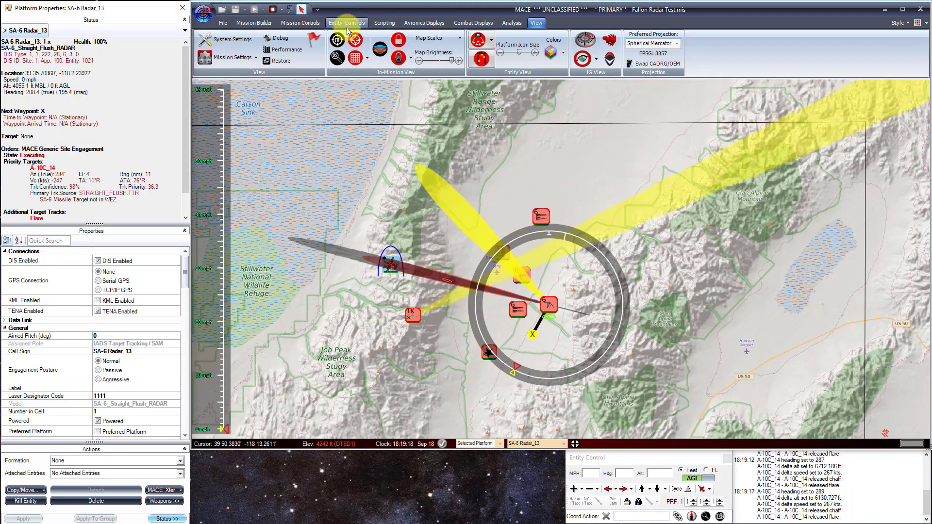
click(350, 23)
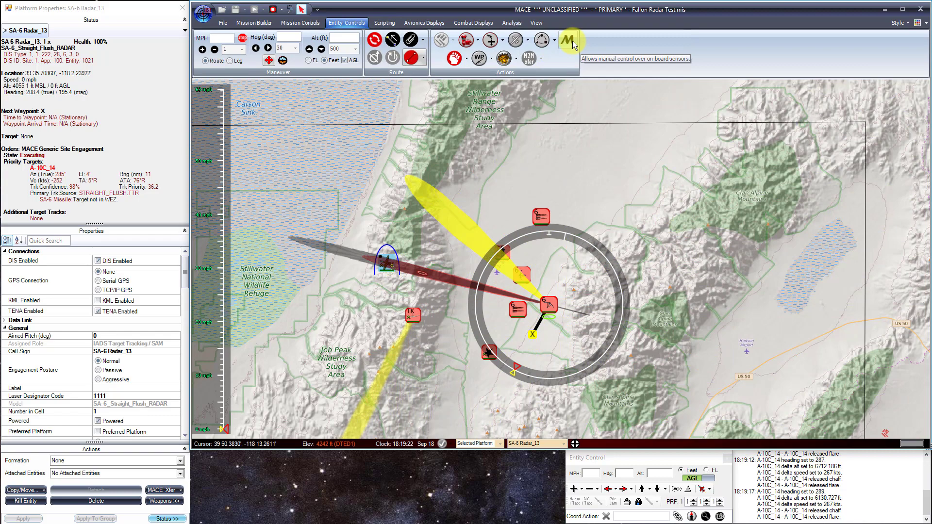
- Turn on SA-6 Radar_13's search, TTR and illuminator against A-10C_14, then fire an SA-6 missile from TEL_9
click(572, 43)
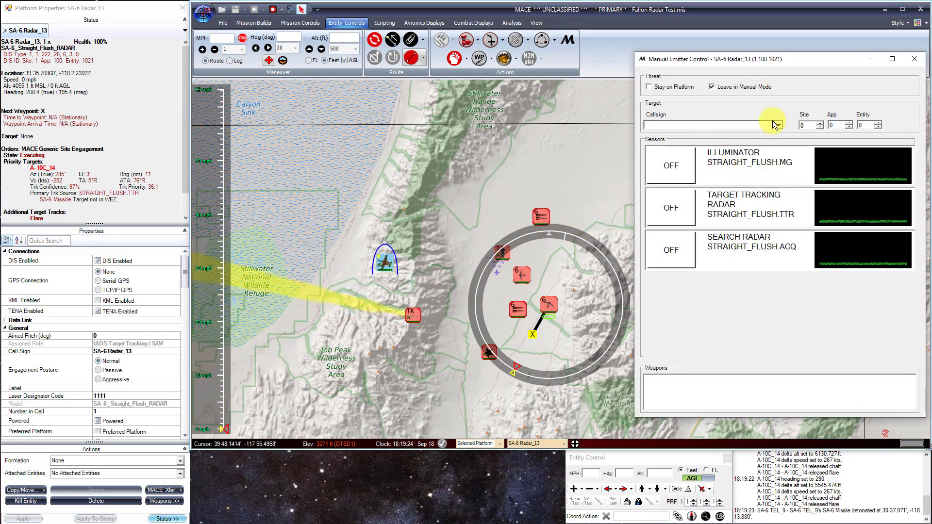
click(779, 125)
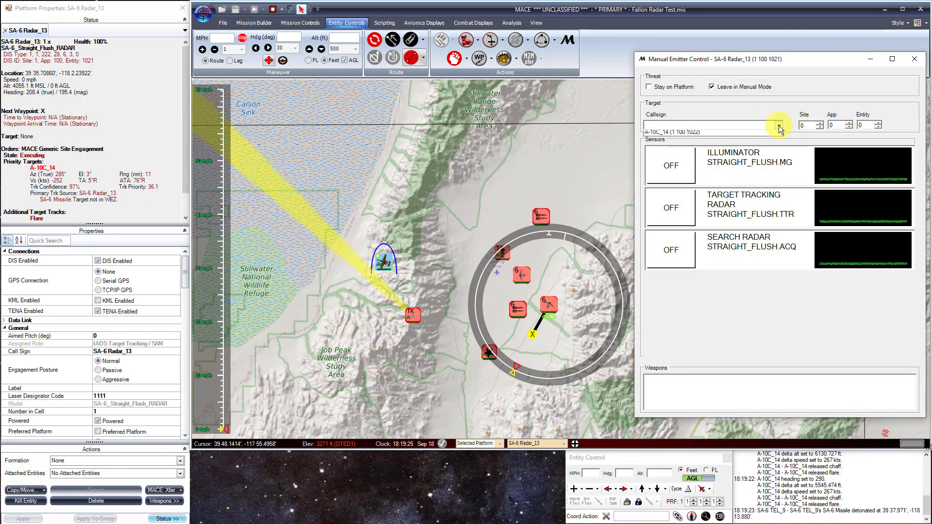
click(689, 135)
click(675, 251)
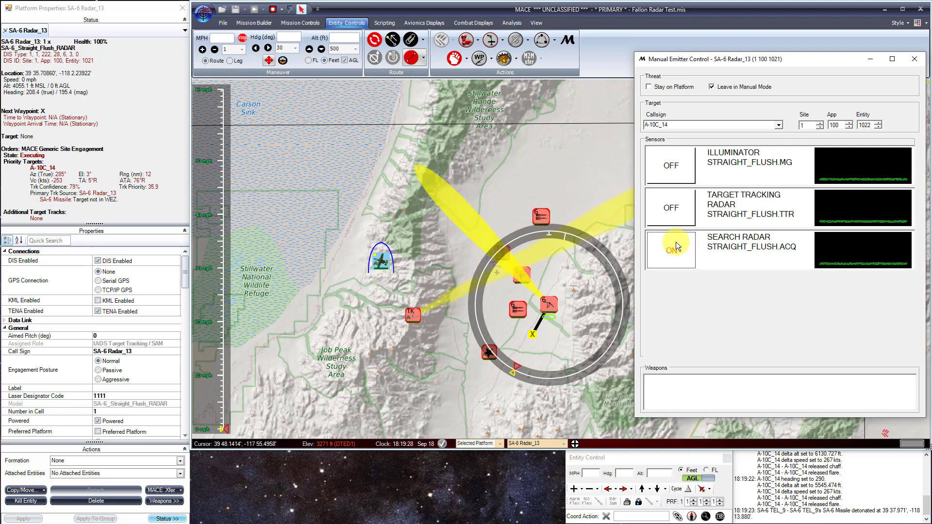
click(670, 212)
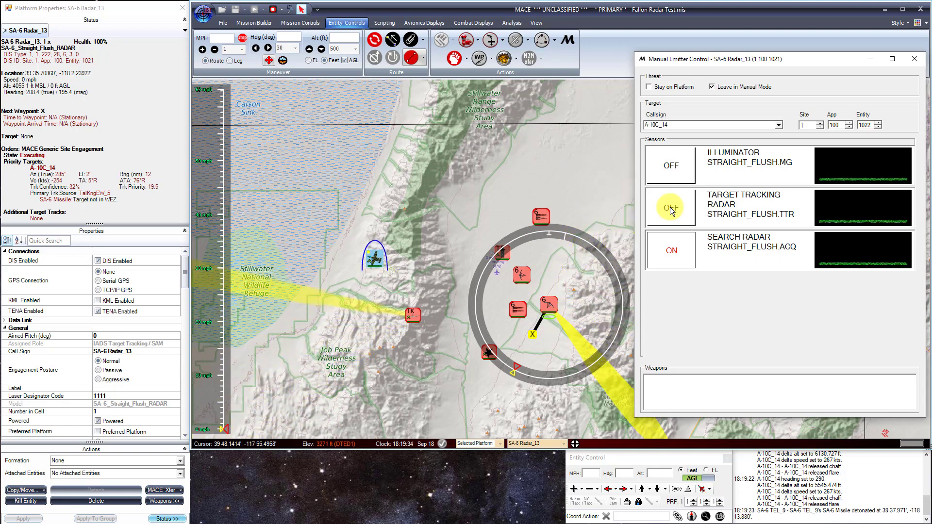
click(670, 206)
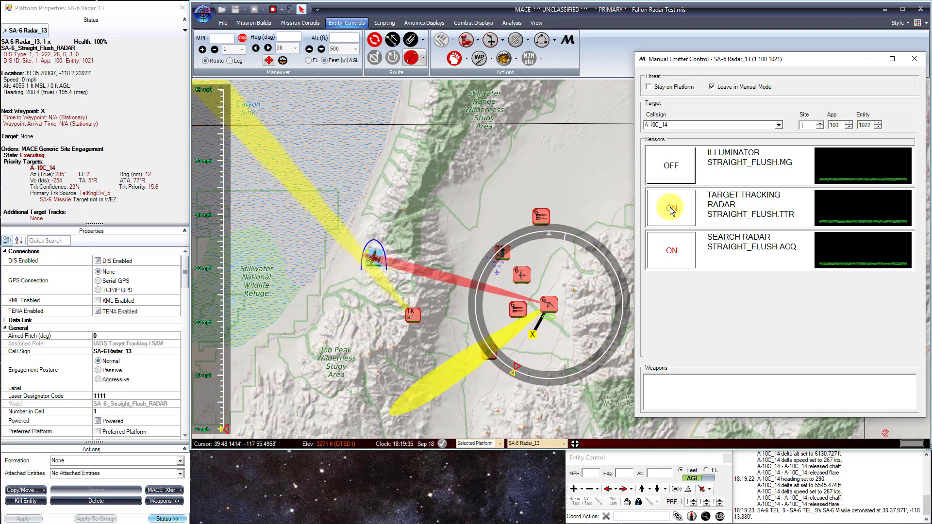
click(670, 171)
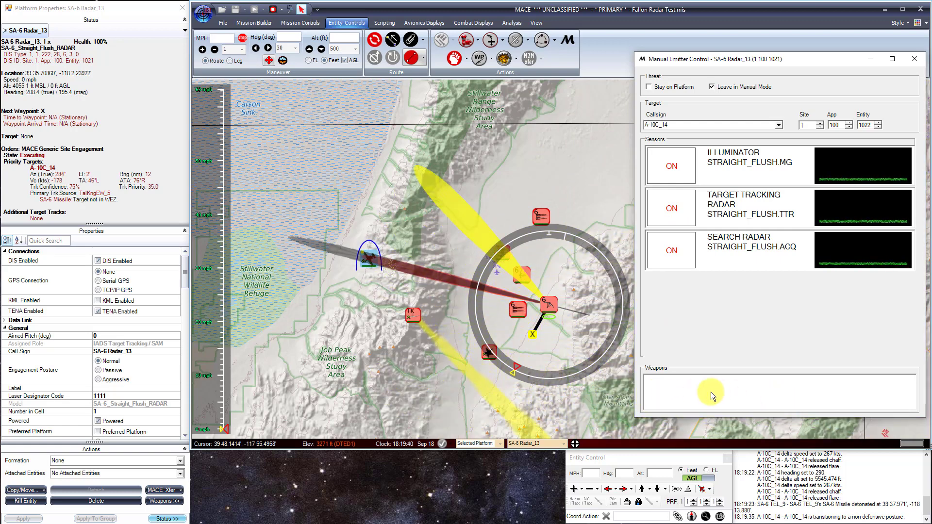
click(522, 314)
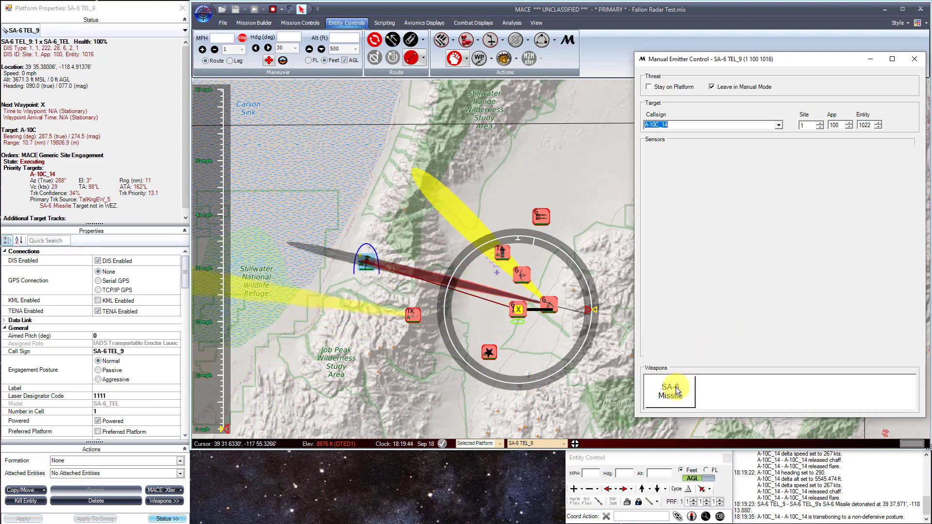
click(692, 401)
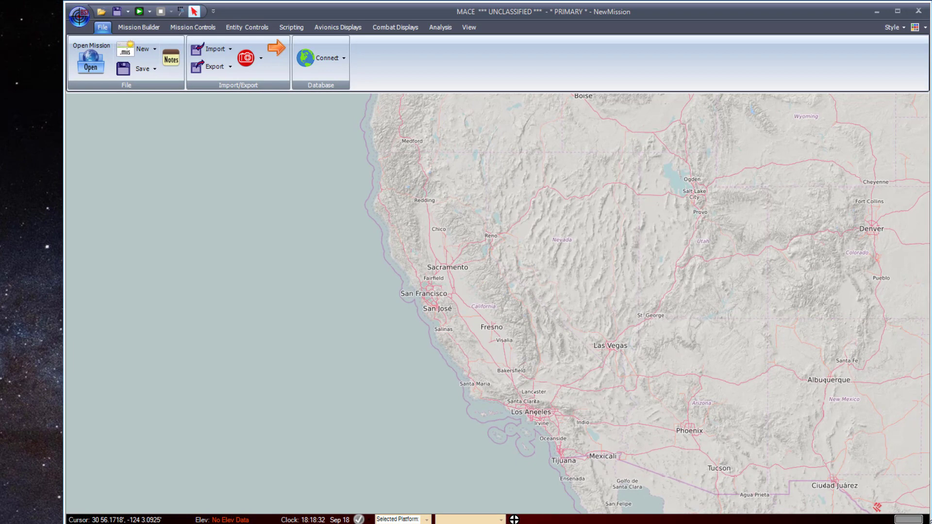
- Import test.pci as an EOB PCI order of battle and run the resulting IADS mission
click(216, 50)
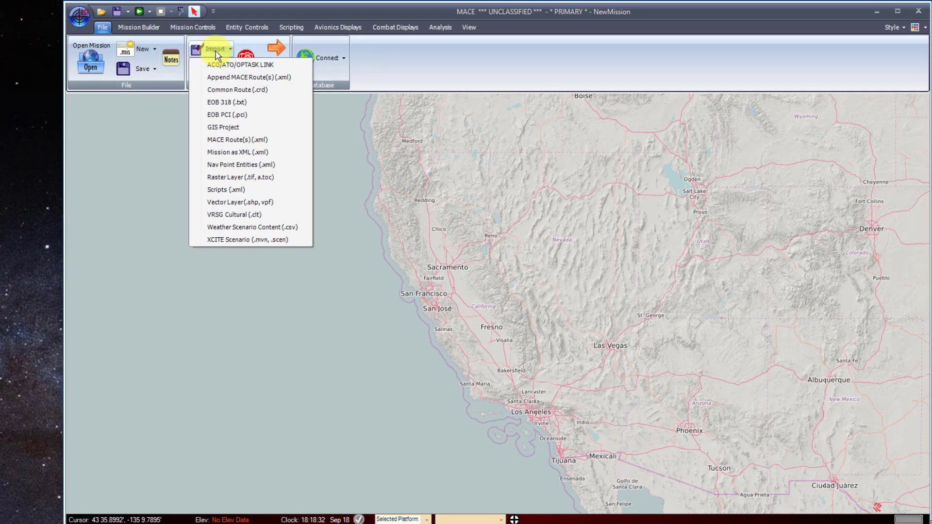
click(237, 117)
click(200, 105)
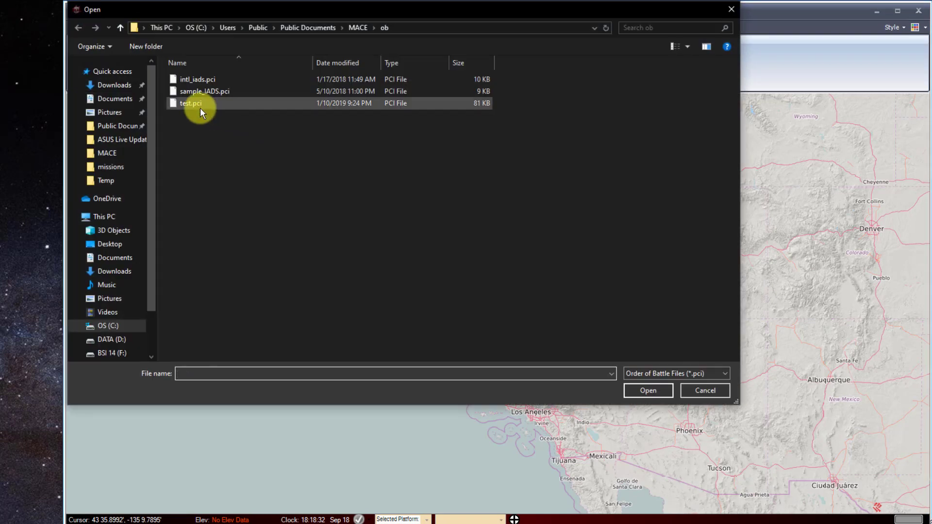
click(651, 391)
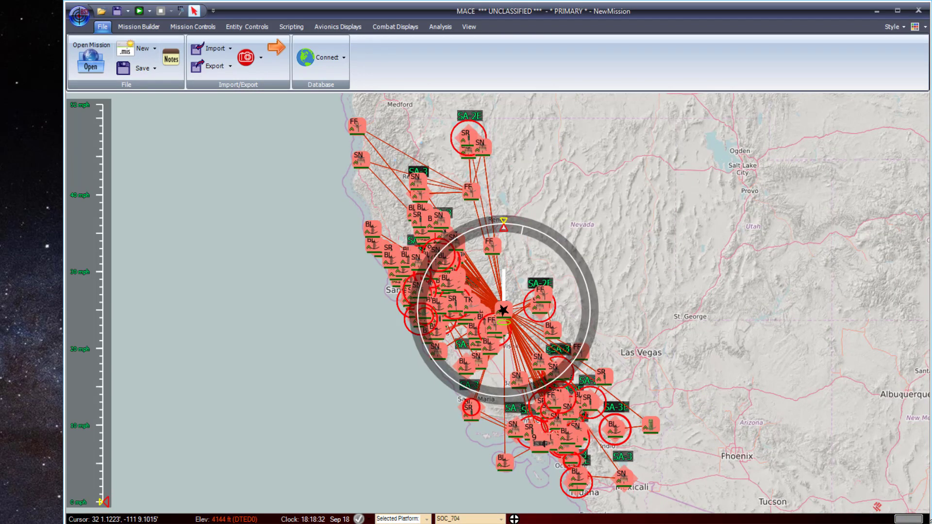
click(139, 11)
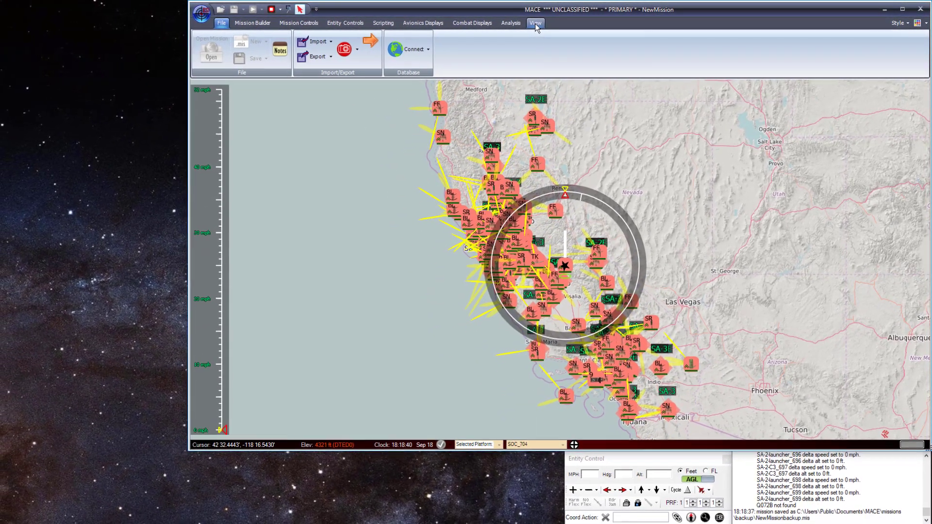
- Show the Layer Manager from the View tab's In-Mission View group
click(518, 27)
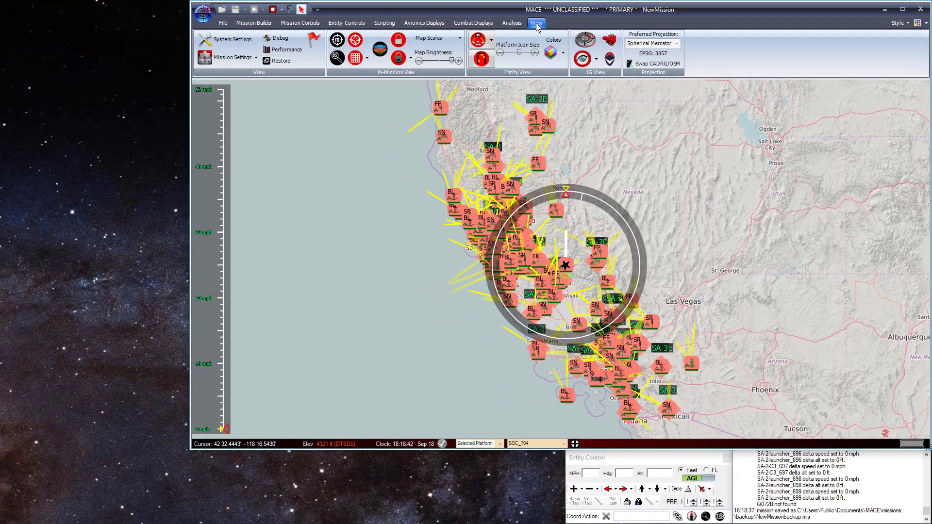
click(378, 51)
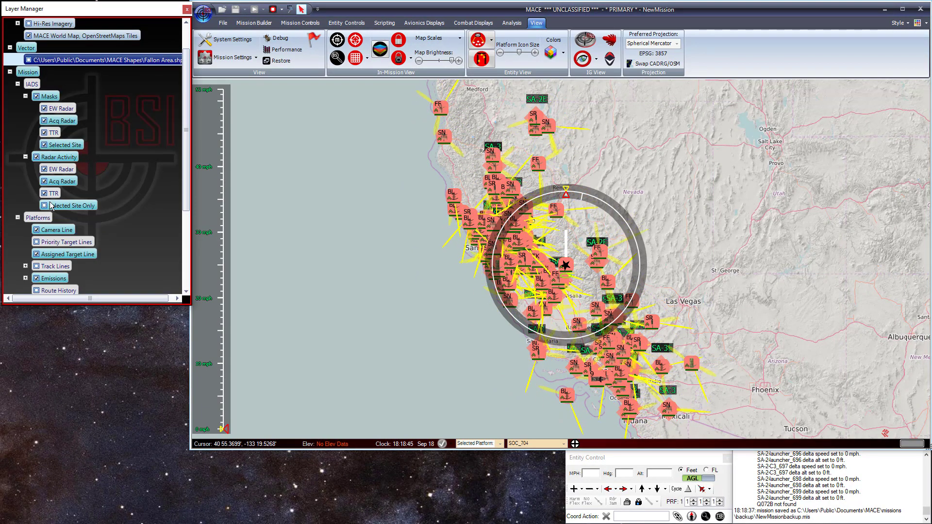